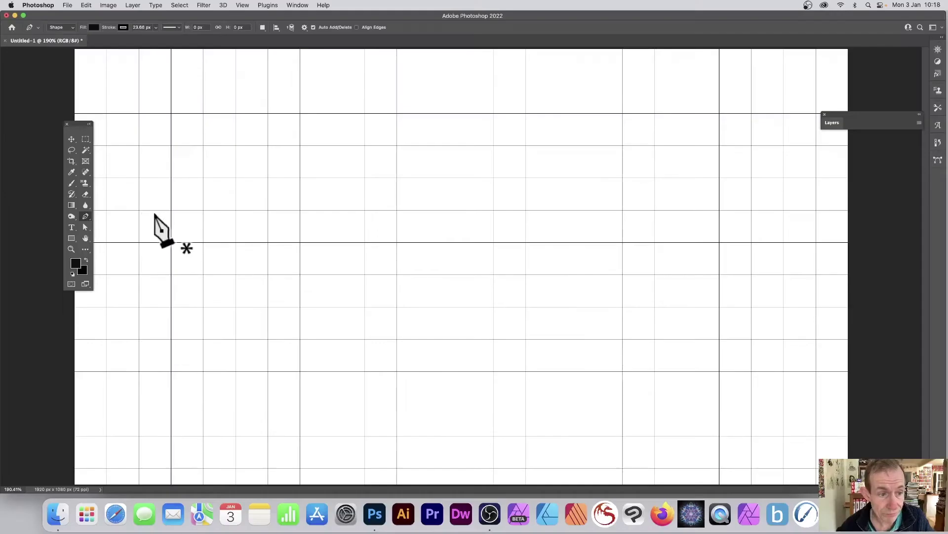
Step: Draw a straight horizontal Pen shape line from the canvas's left side to the far right
{"action": "left_click", "coordinate": [139, 210]}
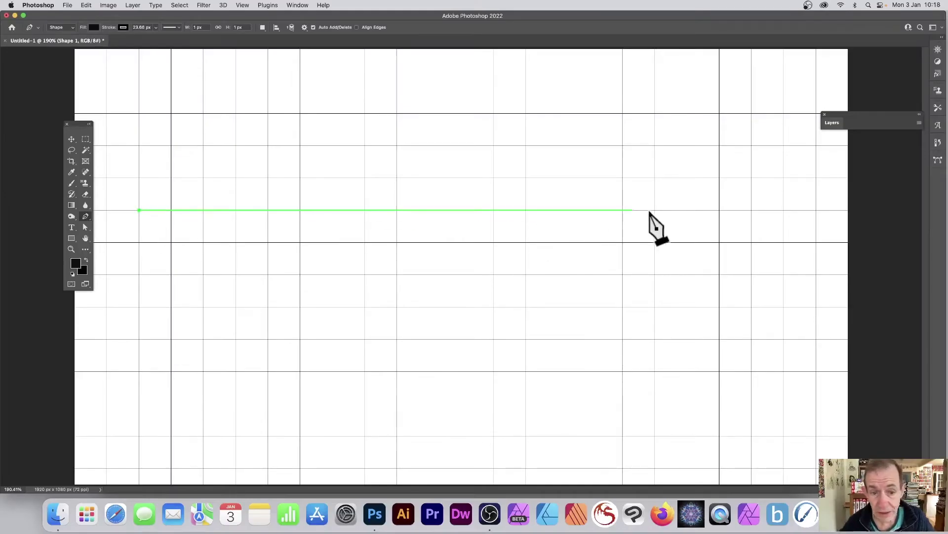
{"action": "left_click", "coordinate": [750, 210]}
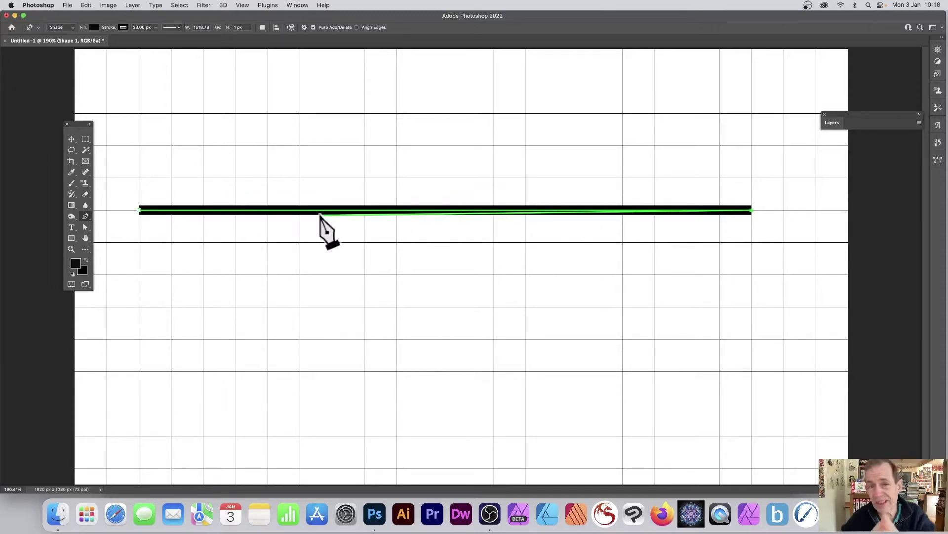
{"action": "key", "text": "Escape"}
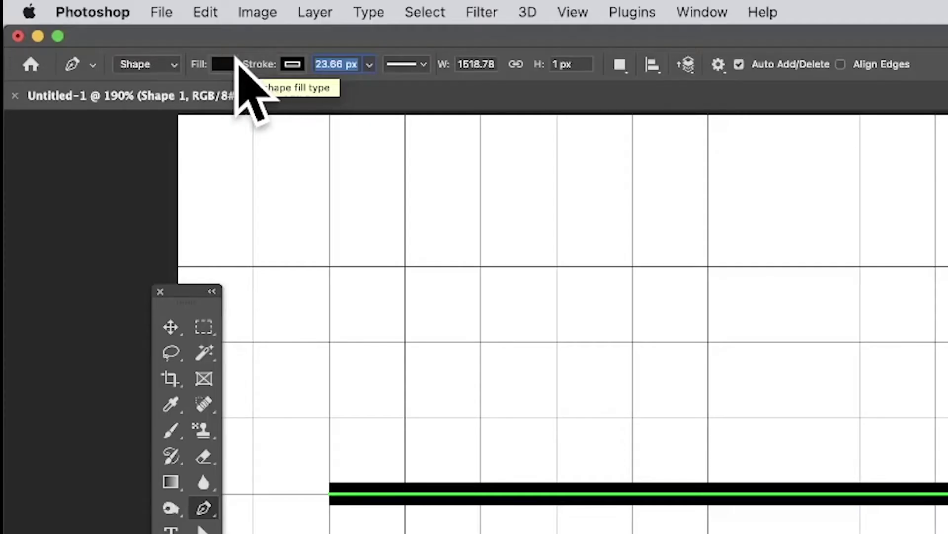
Step: Change the line shape's stroke width to 80 px
{"action": "type", "text": "80"}
{"action": "key", "text": "Return"}
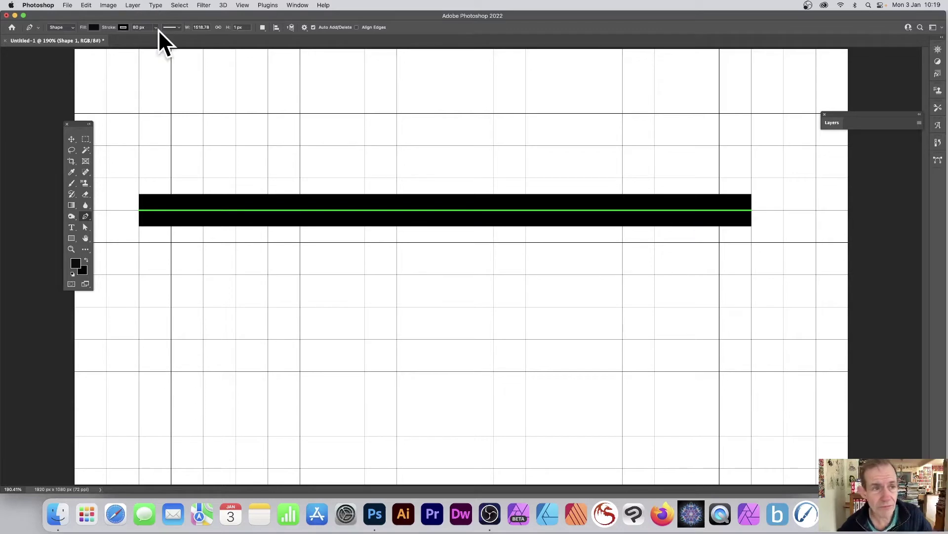
Step: Set the Guides, Grid & Slices preferences to a gridline every 80 pixels with 1 subdivision
{"action": "left_click", "coordinate": [48, 4]}
{"action": "mouse_move", "coordinate": [46, 37]}
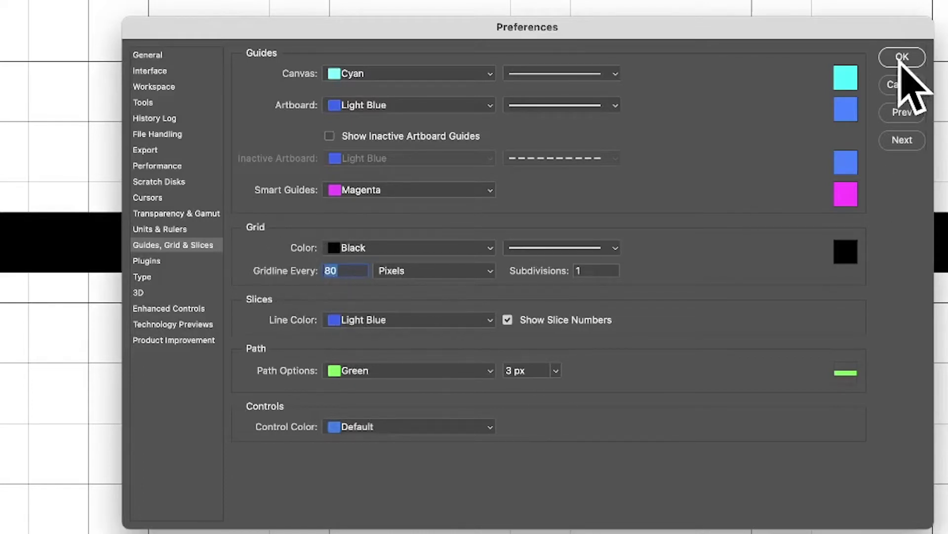
{"action": "left_click", "coordinate": [902, 57]}
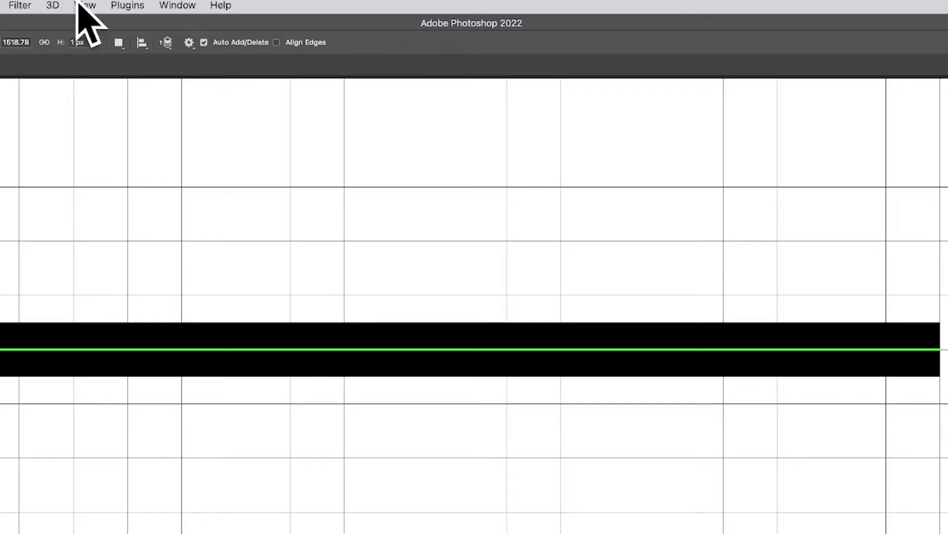
{"action": "left_click", "coordinate": [242, 4]}
{"action": "mouse_move", "coordinate": [100, 307]}
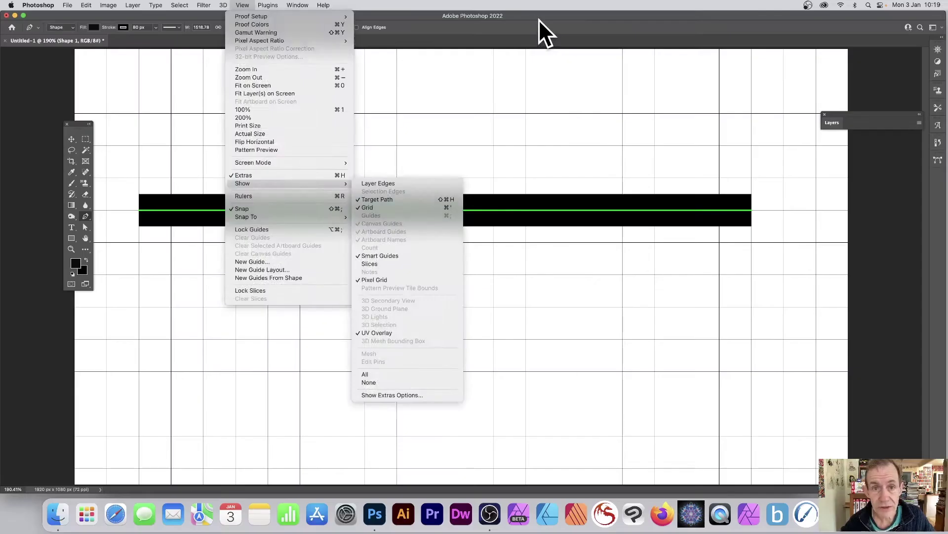
{"action": "left_click", "coordinate": [596, 50]}
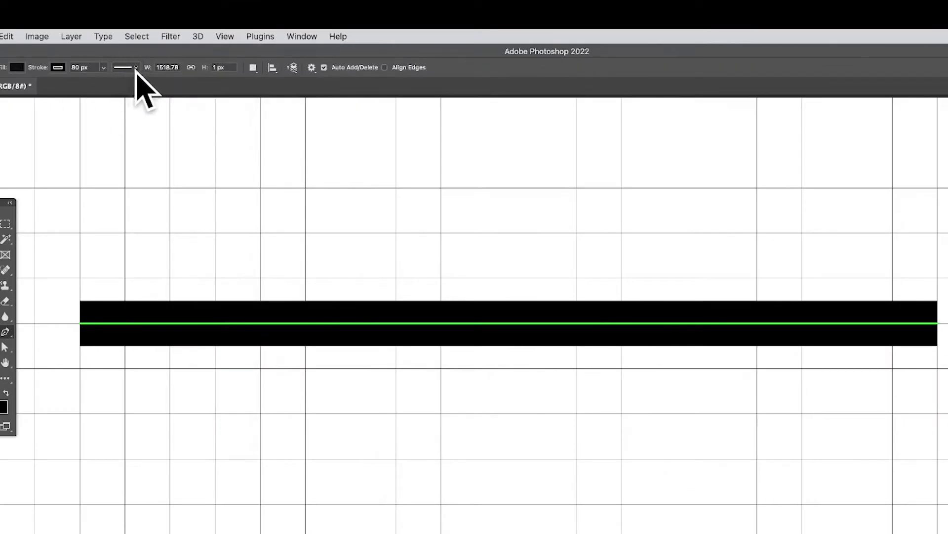
Step: Preview the round dotted, square dashed, long-short and dash-dot presets, then return to the solid line
{"action": "left_click", "coordinate": [137, 68]}
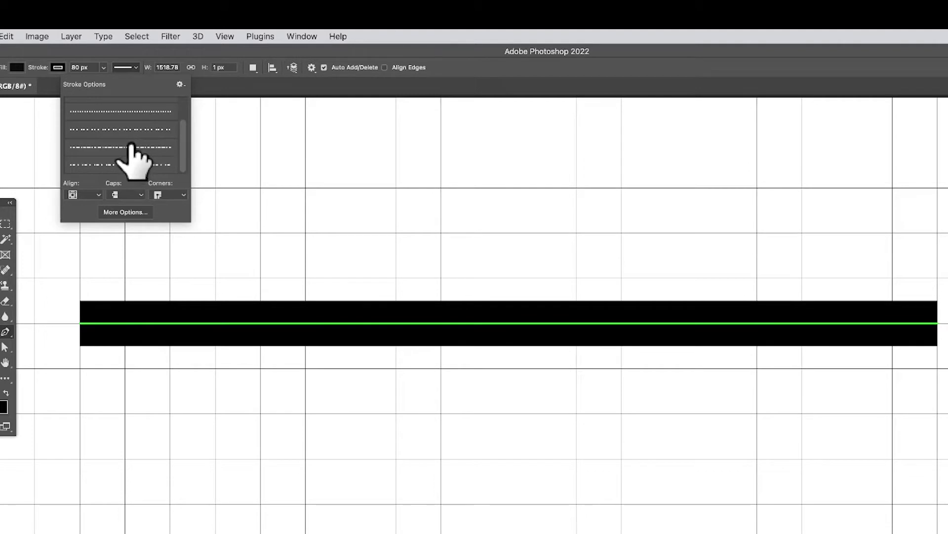
{"action": "left_click", "coordinate": [116, 111]}
{"action": "left_click", "coordinate": [114, 129]}
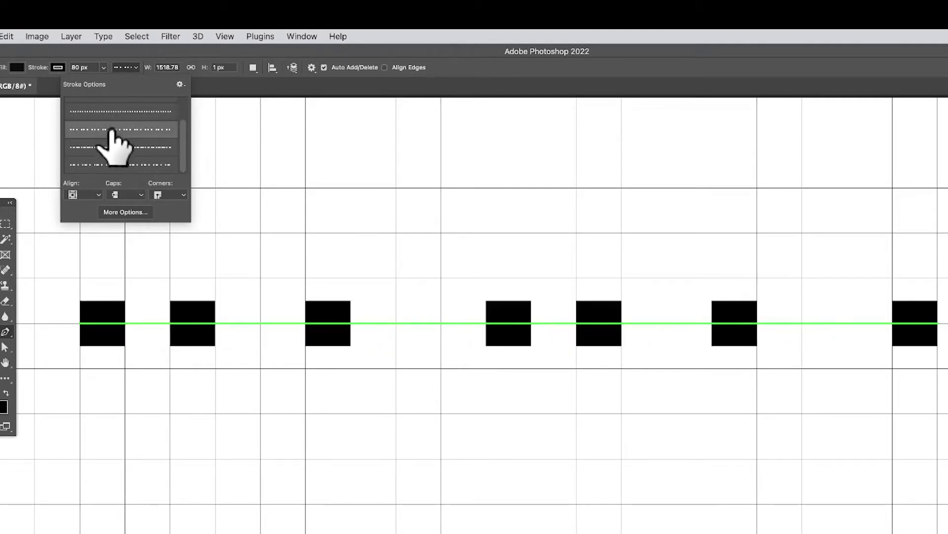
{"action": "left_click", "coordinate": [109, 147]}
{"action": "left_click", "coordinate": [116, 164]}
{"action": "left_click", "coordinate": [120, 147]}
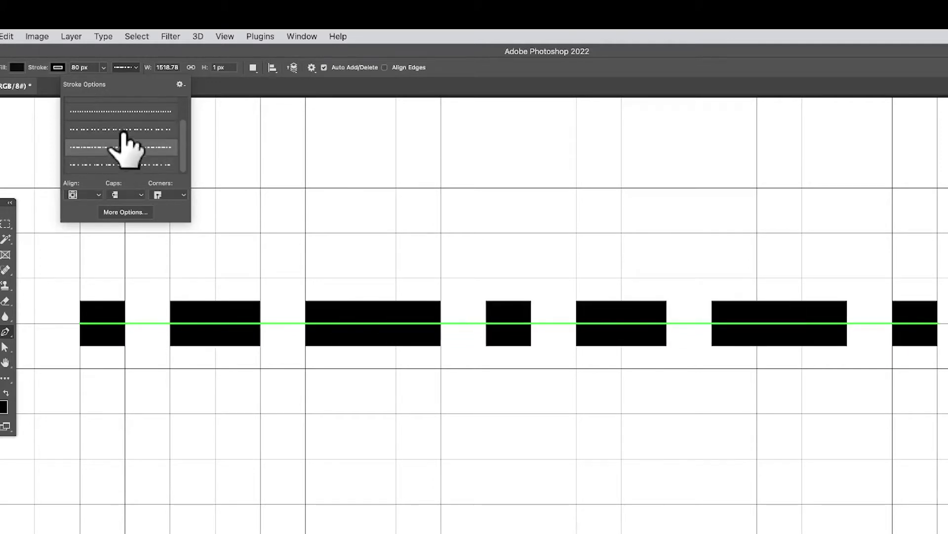
{"action": "left_click", "coordinate": [124, 129]}
{"action": "left_click", "coordinate": [123, 110]}
{"action": "scroll", "coordinate": [127, 116], "scroll_direction": "up", "scroll_amount": 2}
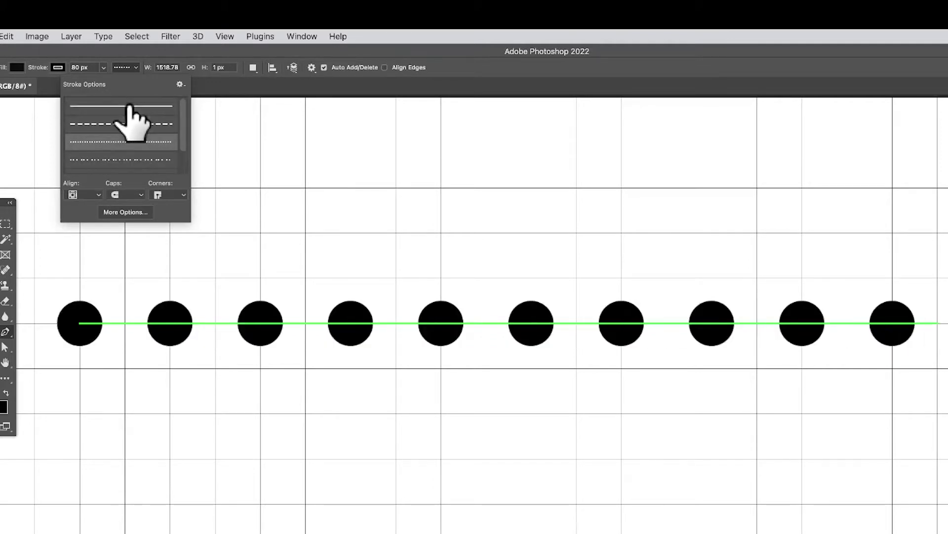
{"action": "left_click", "coordinate": [129, 107]}
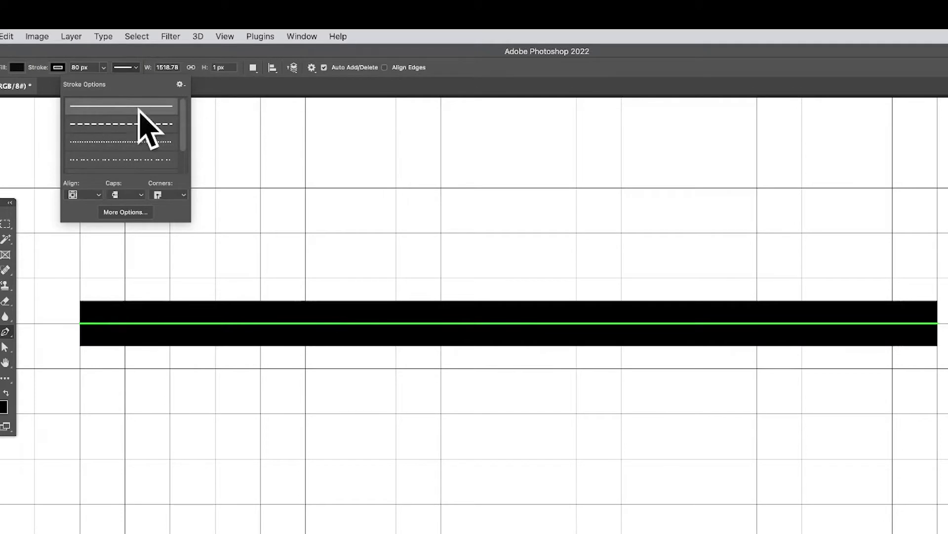
Step: In the Stroke dialog's More Options, enable Dashed Line with Dash 1 and Gap 1
{"action": "left_click", "coordinate": [128, 212]}
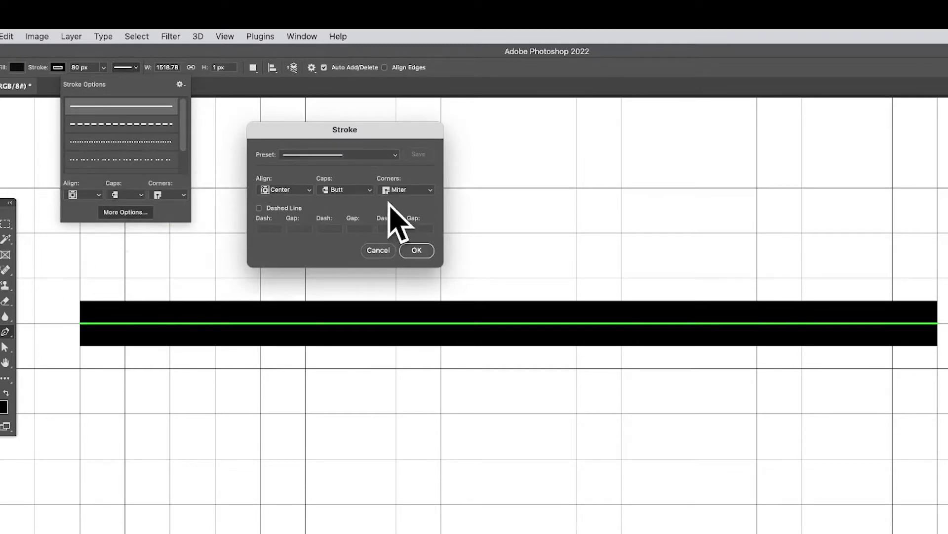
{"action": "left_click", "coordinate": [289, 208]}
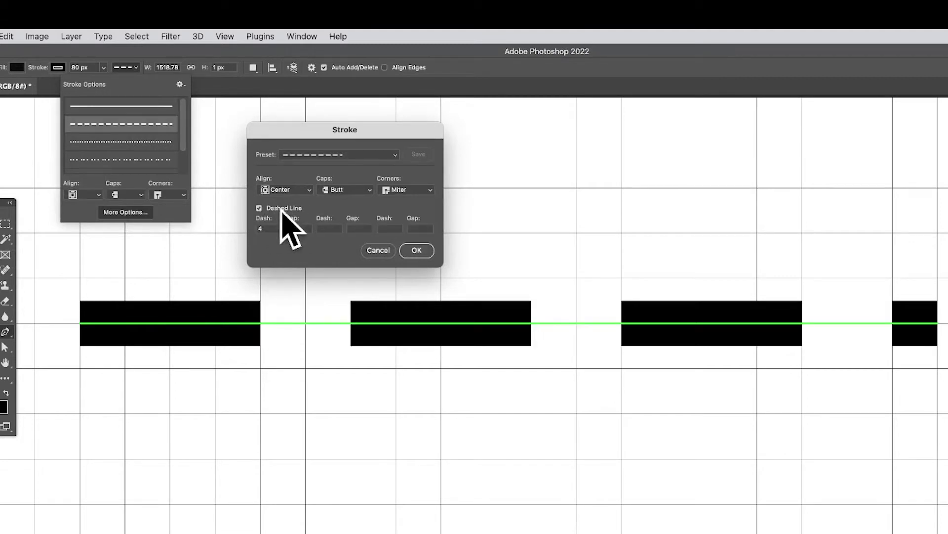
{"action": "left_click", "coordinate": [278, 227]}
{"action": "type", "text": "1"}
{"action": "key", "text": "Tab"}
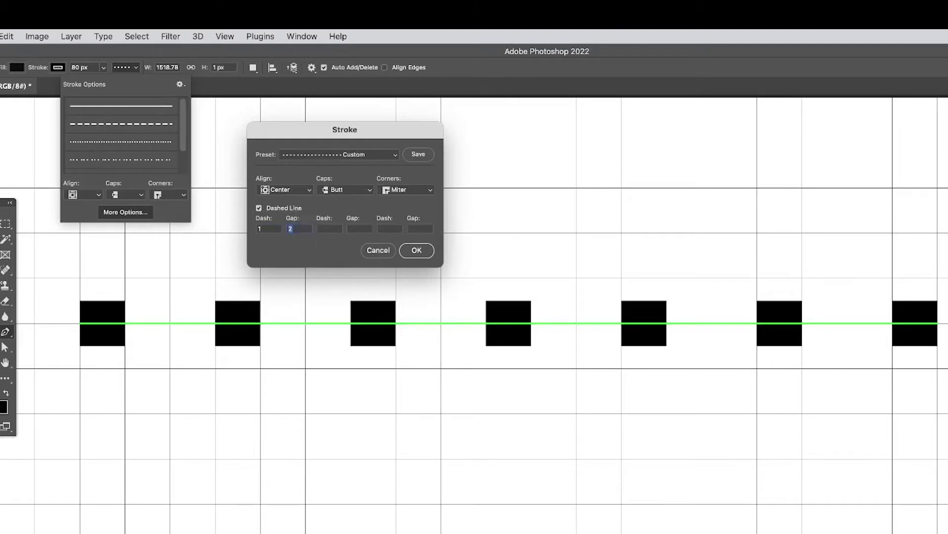
{"action": "type", "text": "1"}
{"action": "key", "text": "Tab"}
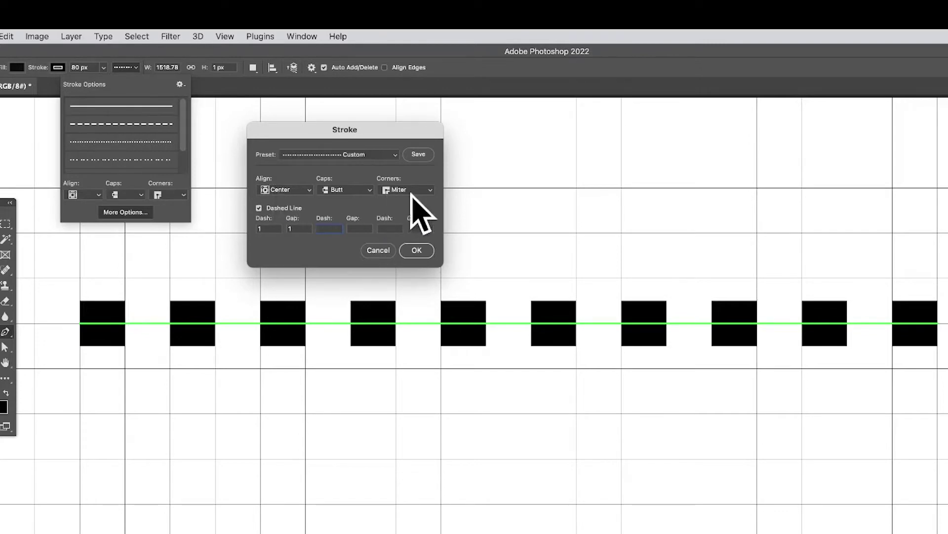
{"action": "left_click", "coordinate": [355, 190]}
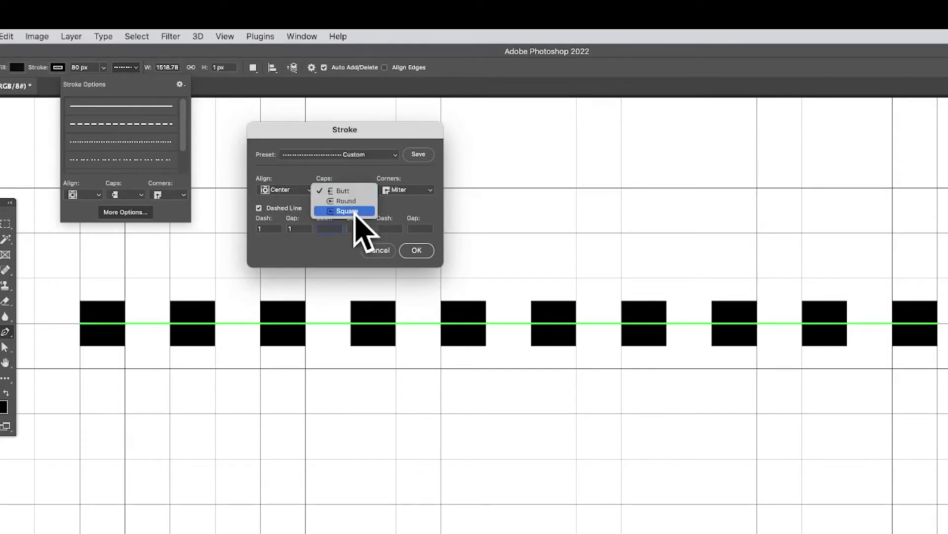
{"action": "left_click", "coordinate": [355, 211]}
{"action": "left_click", "coordinate": [355, 192]}
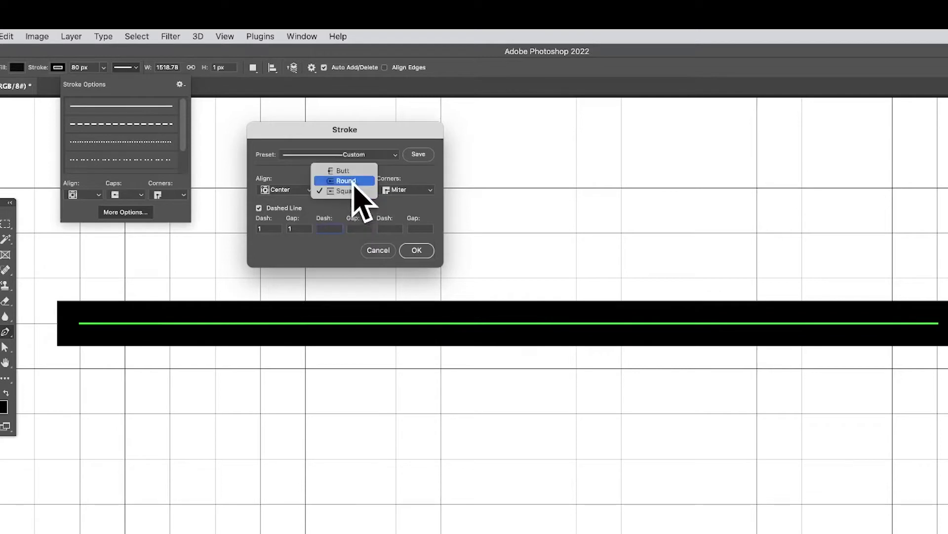
{"action": "left_click", "coordinate": [349, 181]}
{"action": "left_click", "coordinate": [348, 191]}
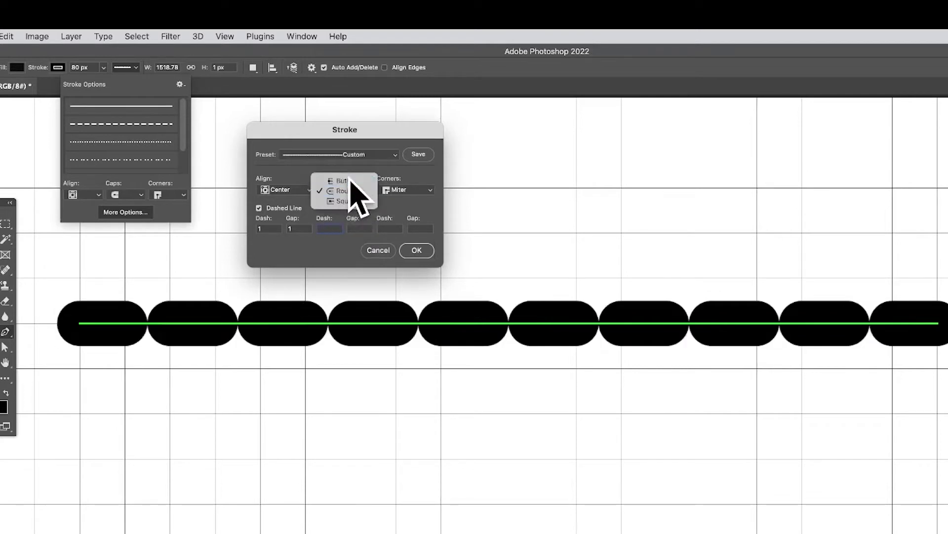
{"action": "left_click", "coordinate": [349, 181]}
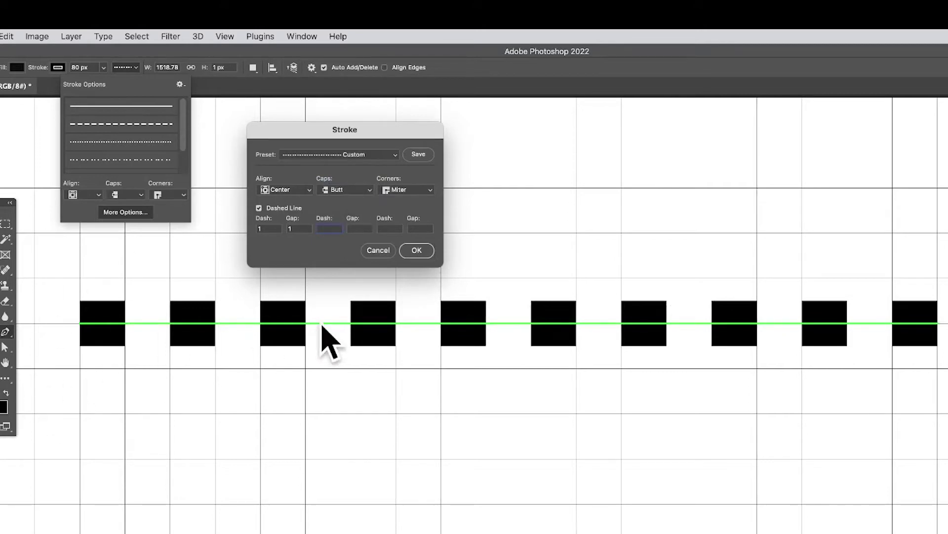
Step: Change the first Gap value to 3
{"action": "left_click", "coordinate": [288, 228]}
{"action": "type", "text": "2"}
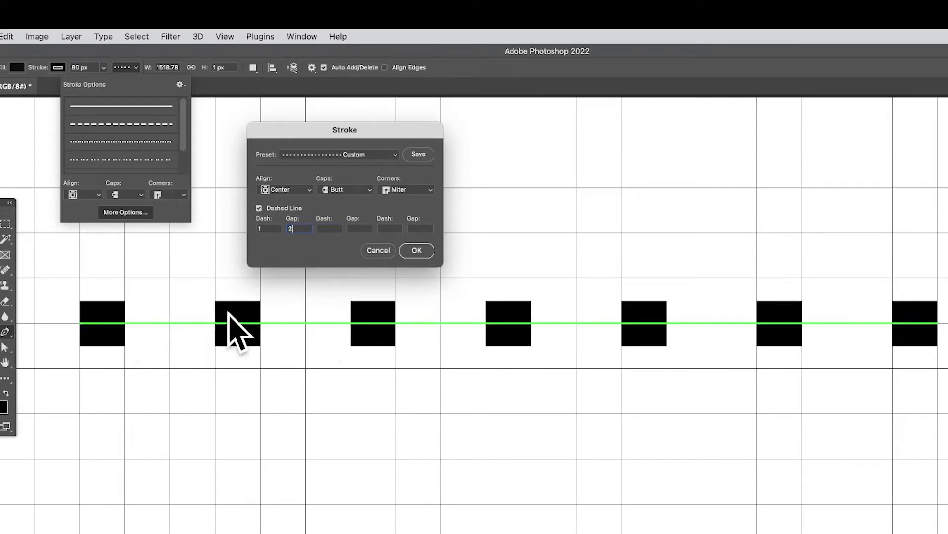
{"action": "double_click", "coordinate": [295, 228]}
{"action": "type", "text": "3"}
{"action": "key", "text": "Tab"}
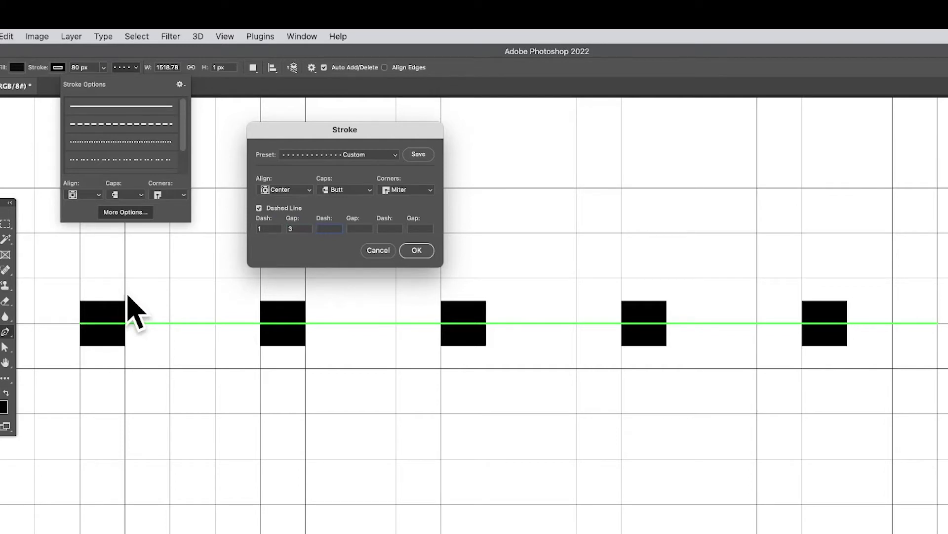
Step: Try first dash lengths of 2 and 3, then set the first Dash back to 1
{"action": "double_click", "coordinate": [302, 227]}
{"action": "left_click", "coordinate": [263, 229]}
{"action": "type", "text": "2"}
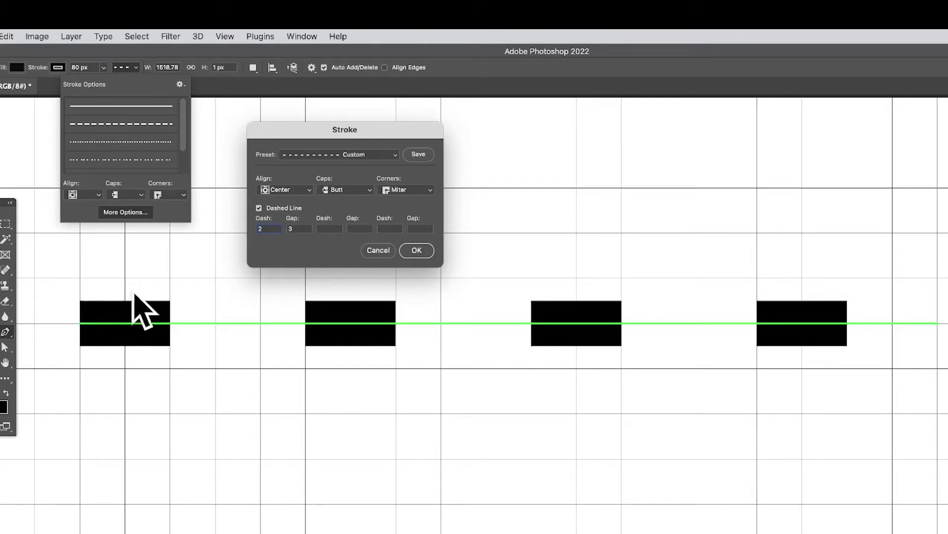
{"action": "type", "text": "3"}
{"action": "key", "text": "Tab"}
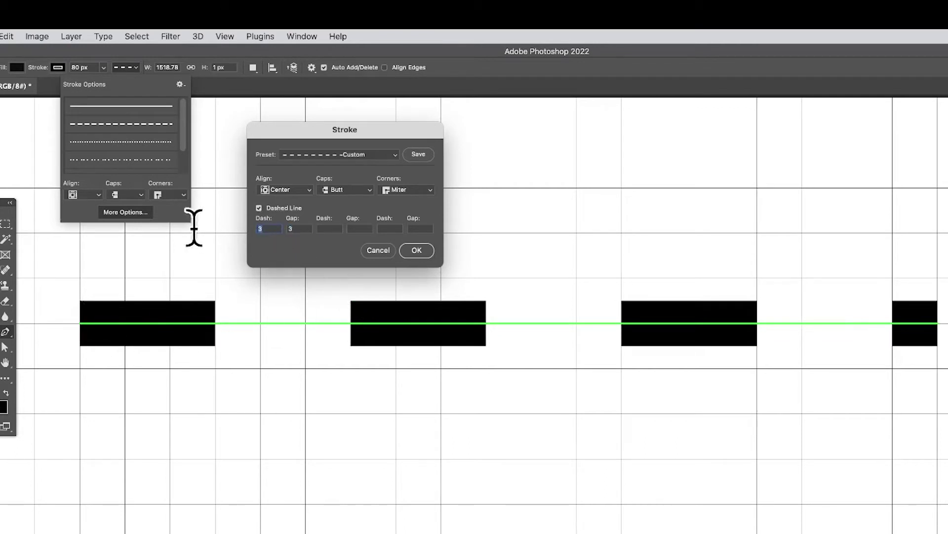
{"action": "key", "text": "shift+Tab"}
{"action": "type", "text": "1"}
{"action": "key", "text": "Tab"}
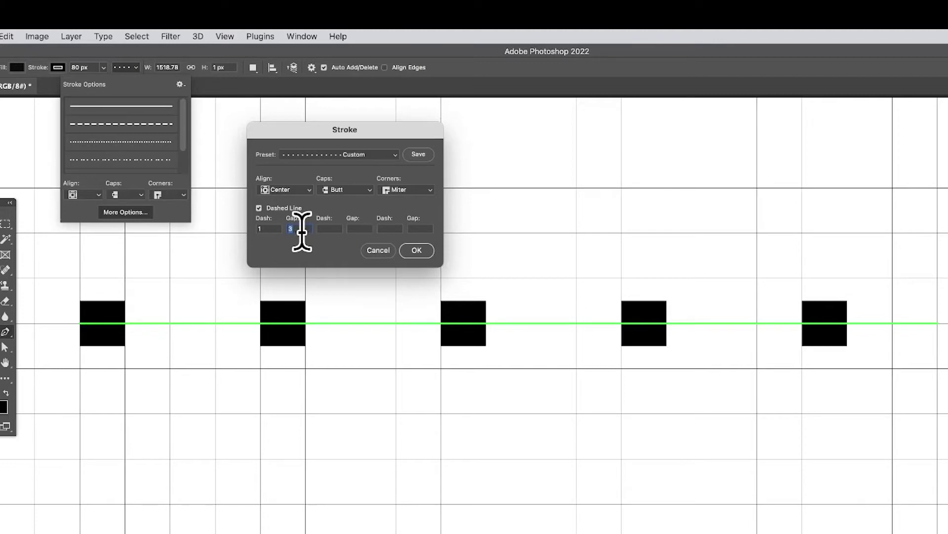
Step: Try gap values 0.5 and 0.25, then set the first Gap back to 1
{"action": "type", "text": "0."}
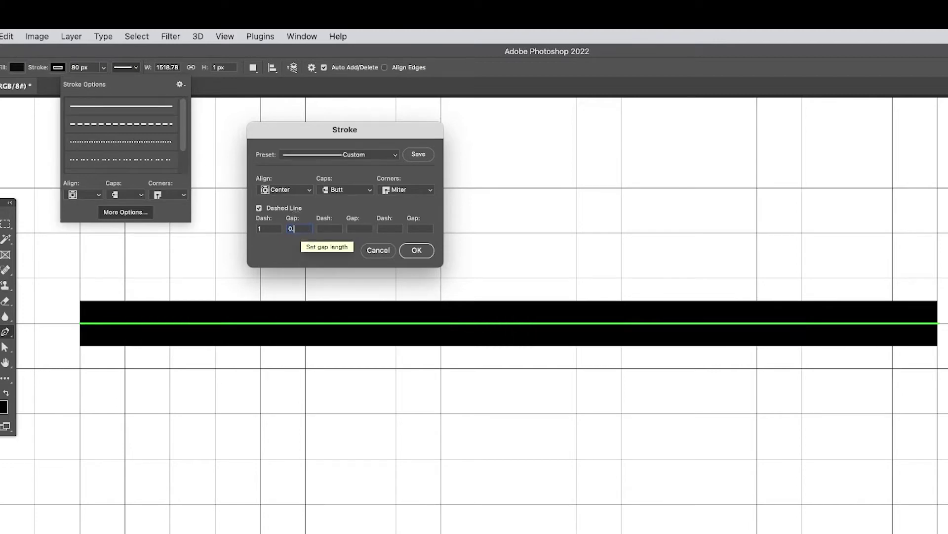
{"action": "type", "text": "5"}
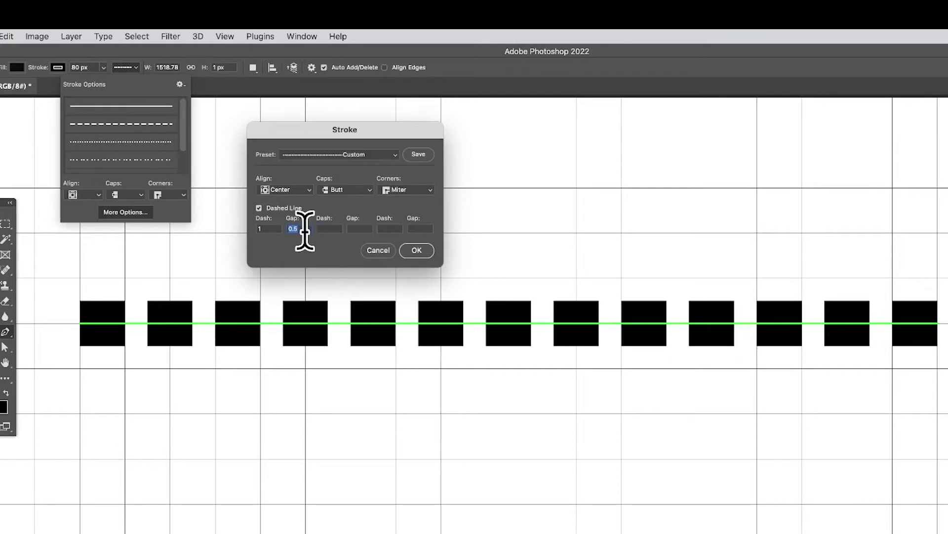
{"action": "type", "text": "0.2"}
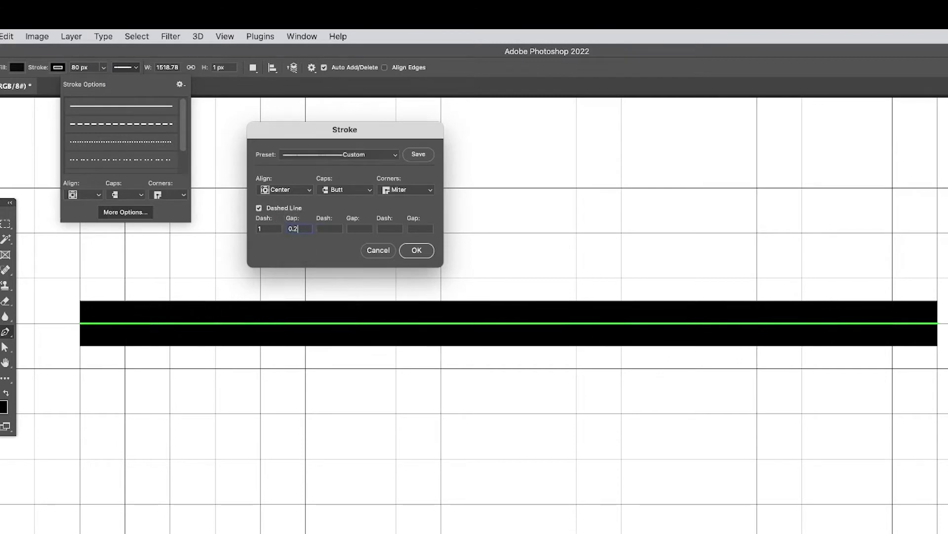
{"action": "type", "text": "5"}
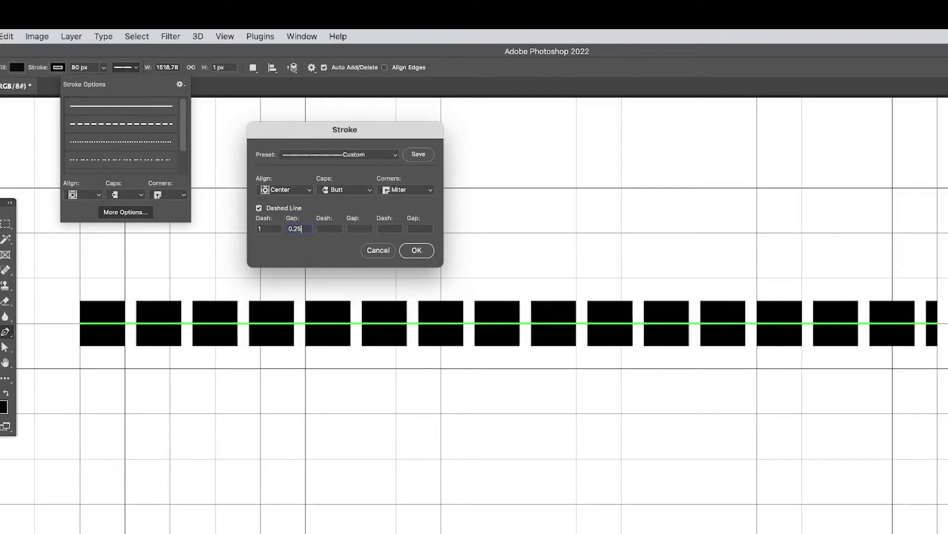
{"action": "double_click", "coordinate": [307, 228]}
{"action": "type", "text": "1"}
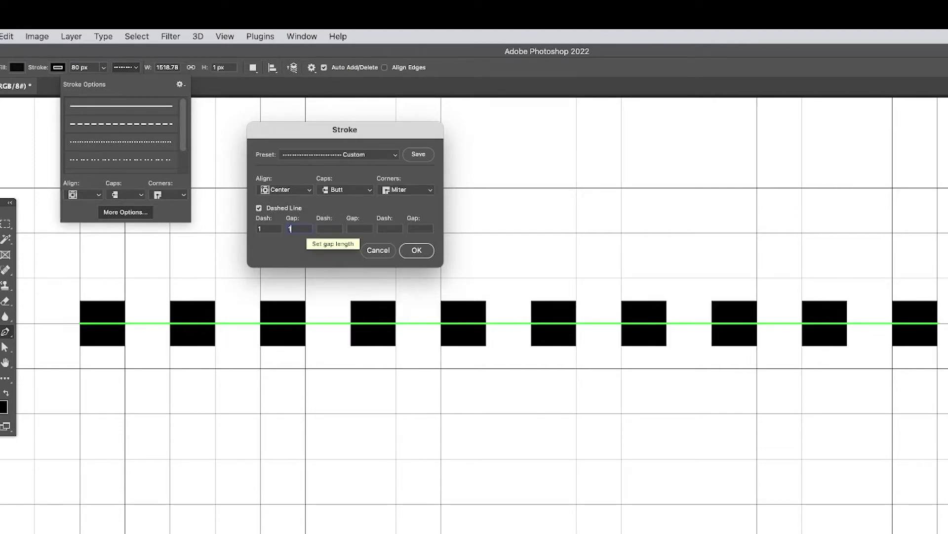
{"action": "key", "text": "Tab"}
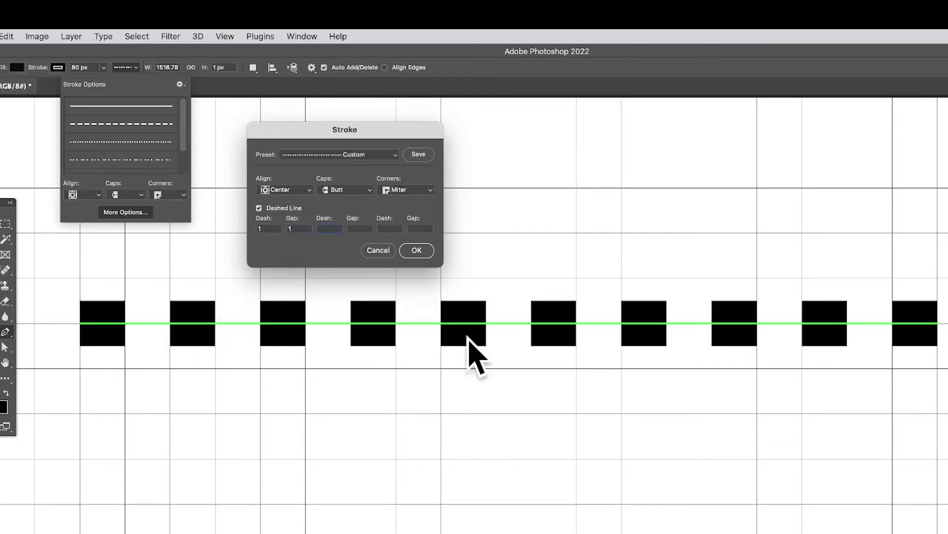
Step: Try dash lengths 0.5 and 0.1, then set the first Dash back to 1
{"action": "left_click", "coordinate": [273, 228]}
{"action": "type", "text": "0.5"}
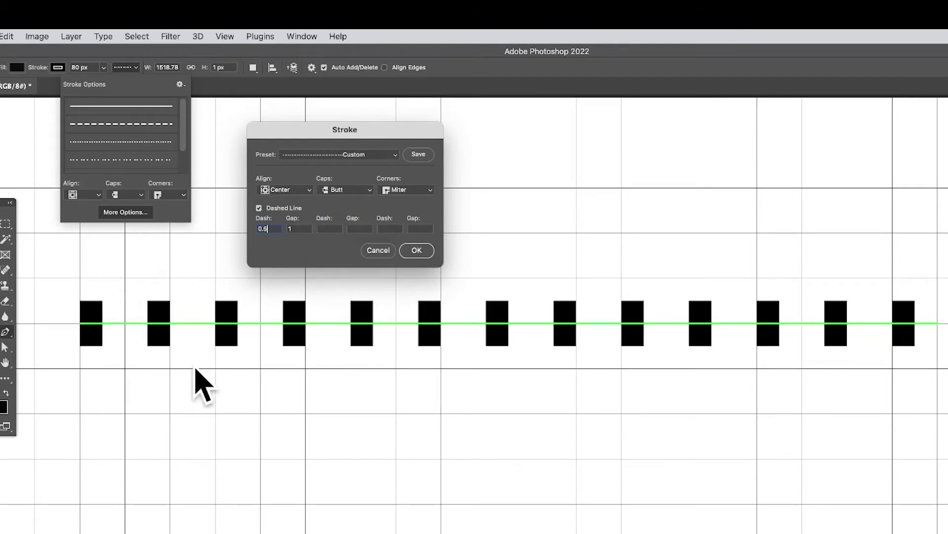
{"action": "double_click", "coordinate": [271, 229]}
{"action": "type", "text": "0."}
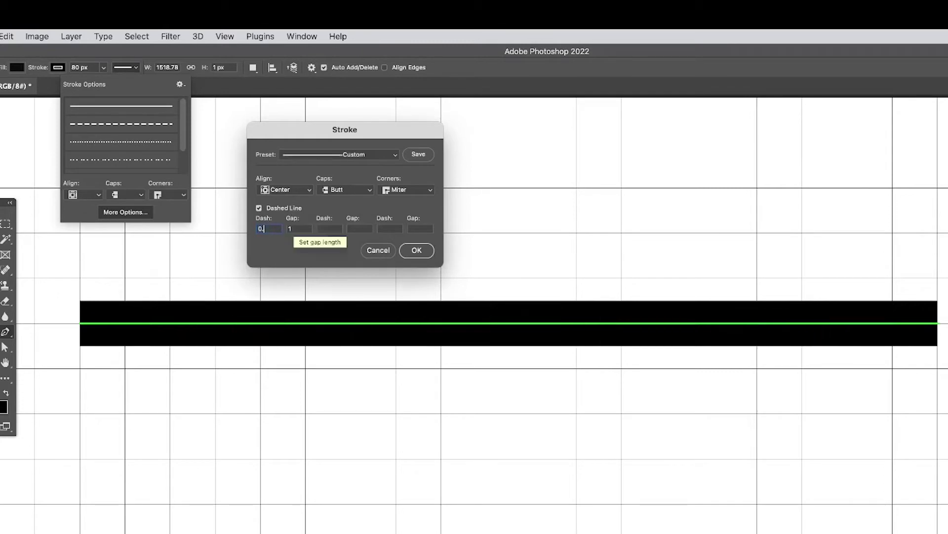
{"action": "type", "text": "1"}
{"action": "key", "text": "Tab"}
{"action": "type", "text": "1"}
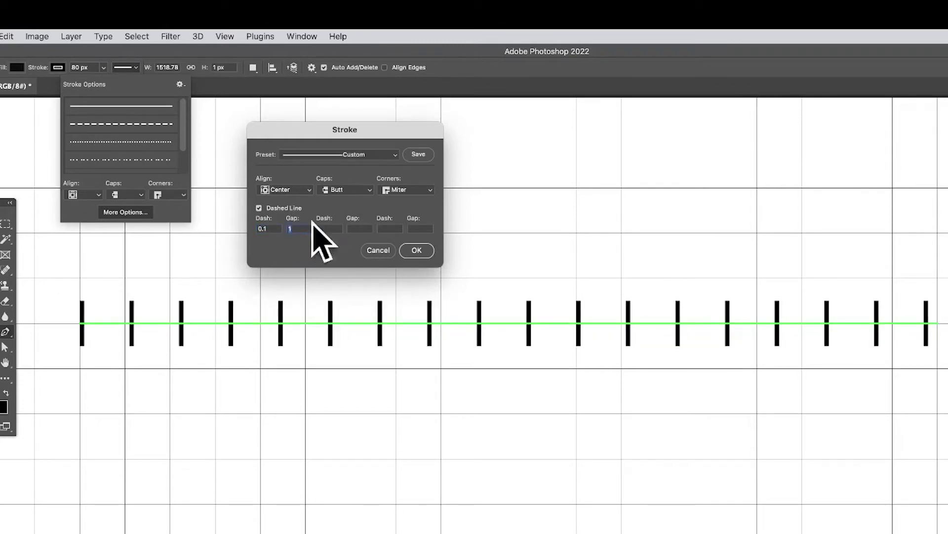
{"action": "double_click", "coordinate": [272, 228]}
{"action": "type", "text": "1"}
{"action": "key", "text": "Tab"}
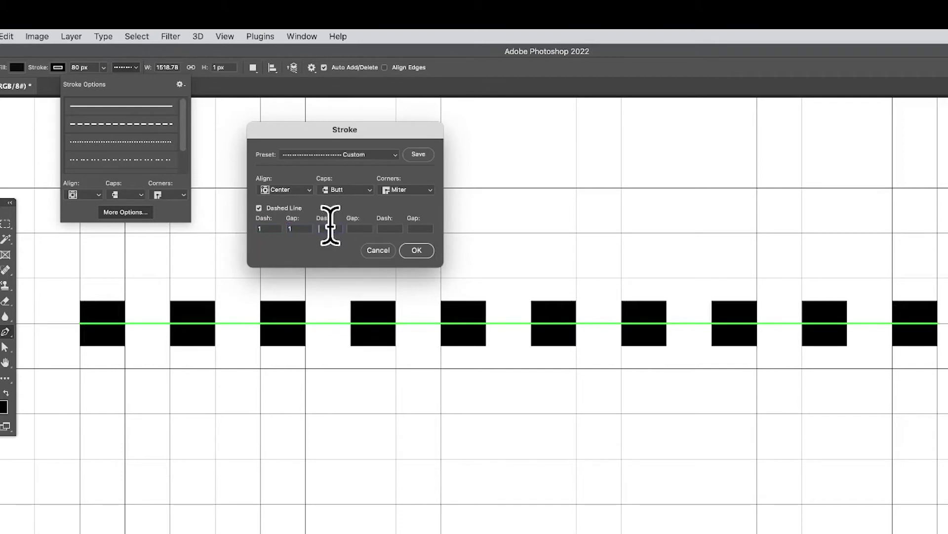
Step: Enter 1 for the first gap and 1 for the second dash after briefly trying 2
{"action": "type", "text": "1"}
{"action": "key", "text": "Tab"}
{"action": "type", "text": "2"}
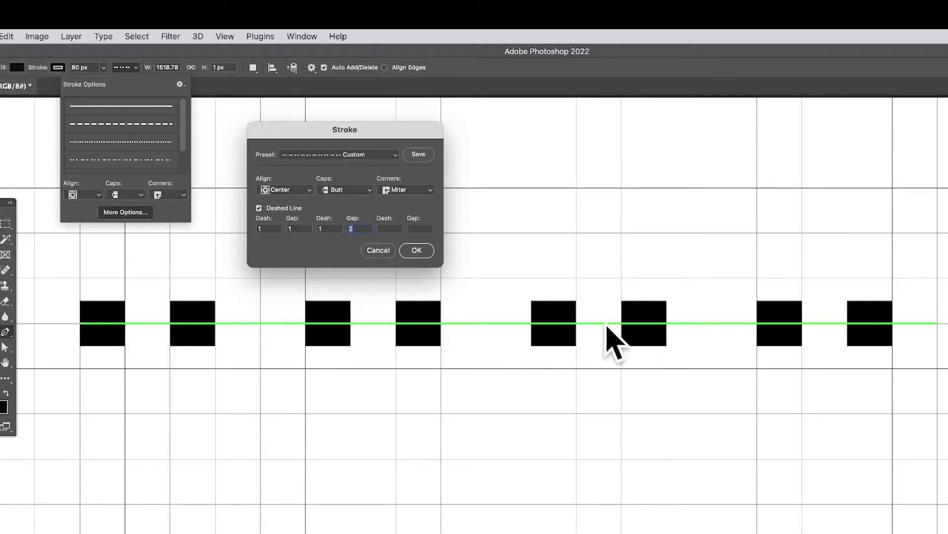
{"action": "double_click", "coordinate": [328, 228]}
{"action": "type", "text": "2"}
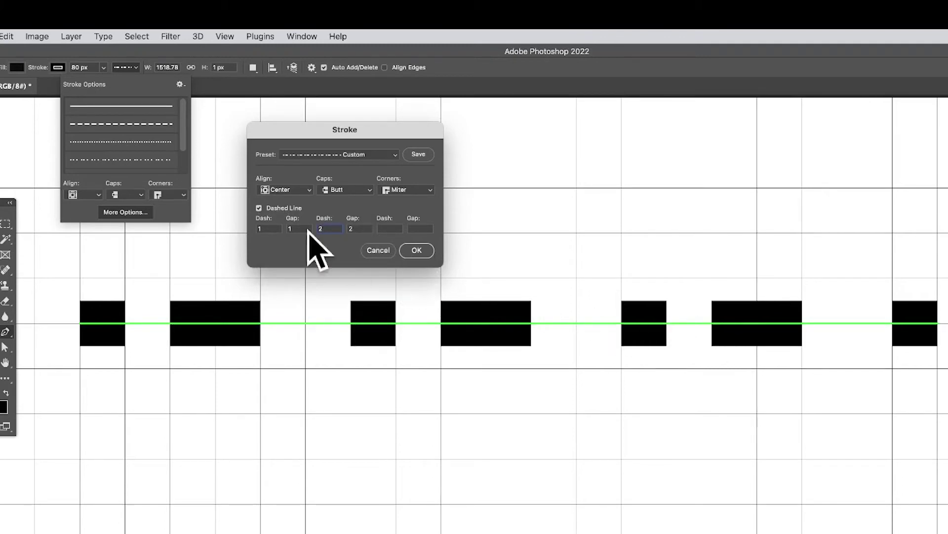
{"action": "double_click", "coordinate": [328, 228]}
{"action": "type", "text": "1"}
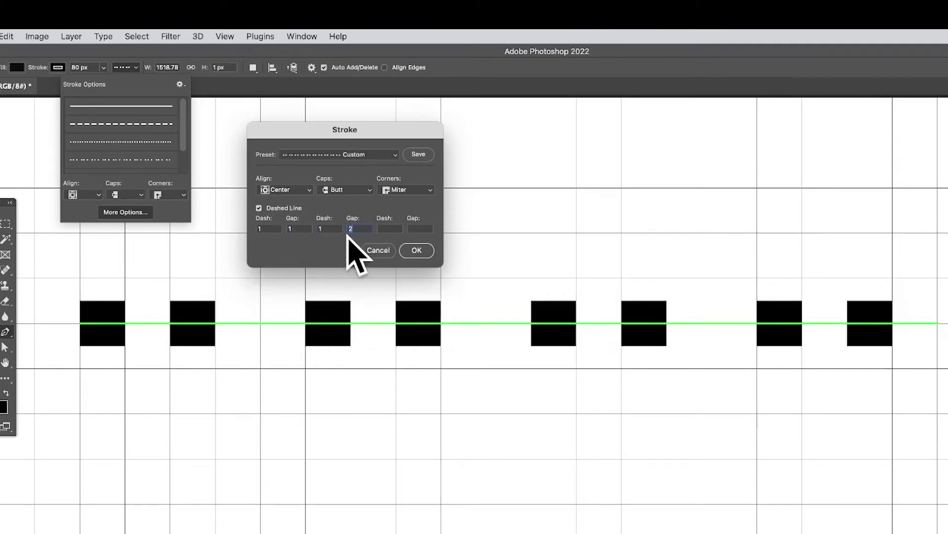
Step: Enter 1 for the second gap, then 2 and 2 for the third dash and gap
{"action": "double_click", "coordinate": [360, 229]}
{"action": "type", "text": "1"}
{"action": "key", "text": "Tab"}
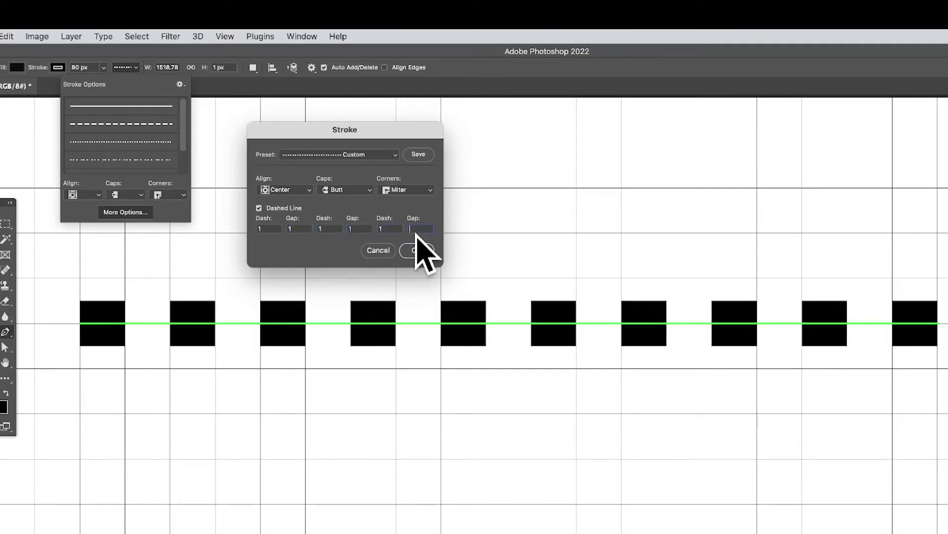
{"action": "type", "text": "2"}
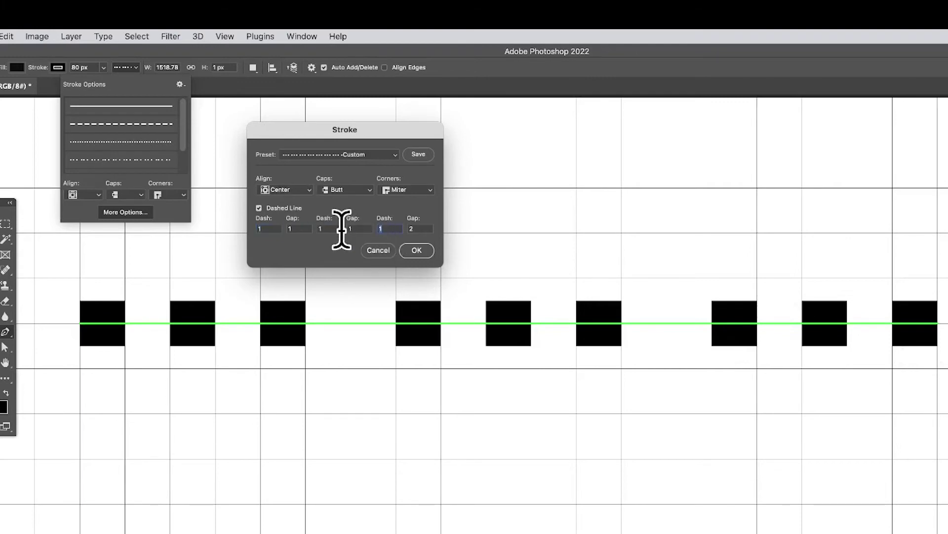
{"action": "type", "text": "2"}
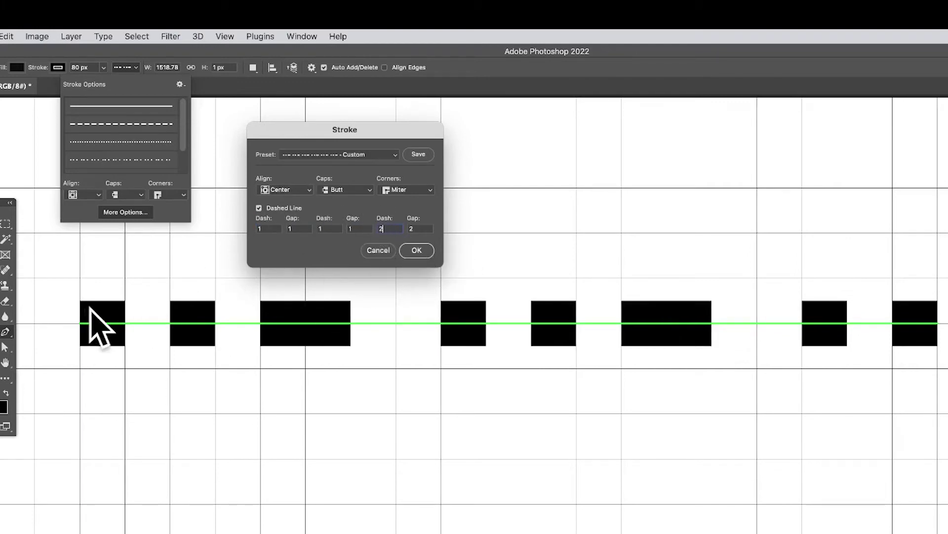
{"action": "double_click", "coordinate": [262, 228]}
Step: Confirm the 1,1,1,1,2,2 dash pattern and reduce the stroke width to 40 px
{"action": "left_click", "coordinate": [416, 251]}
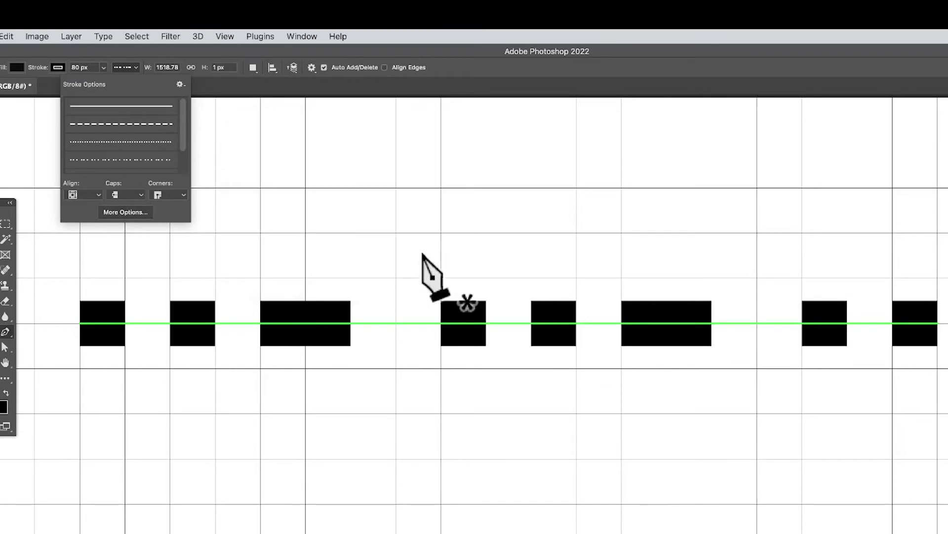
{"action": "left_click", "coordinate": [80, 68]}
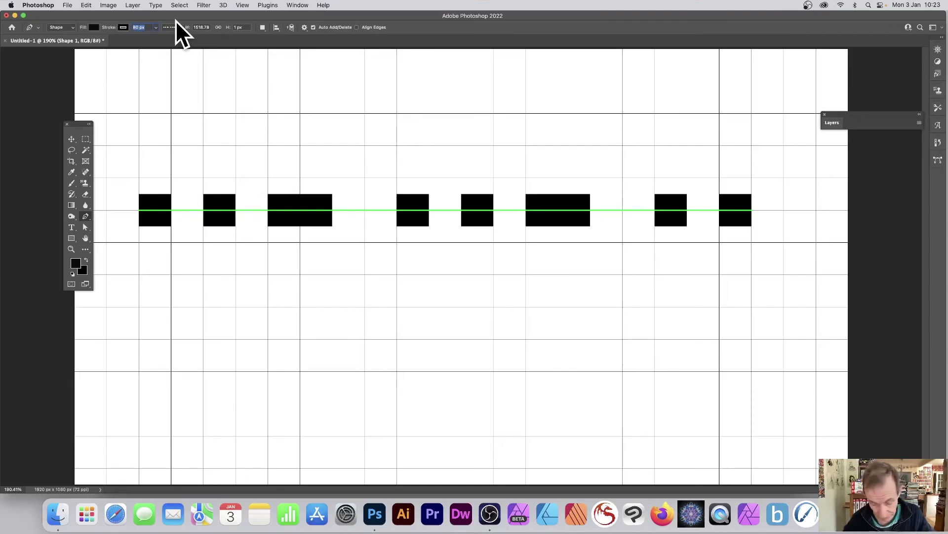
{"action": "type", "text": "40"}
{"action": "key", "text": "Tab"}
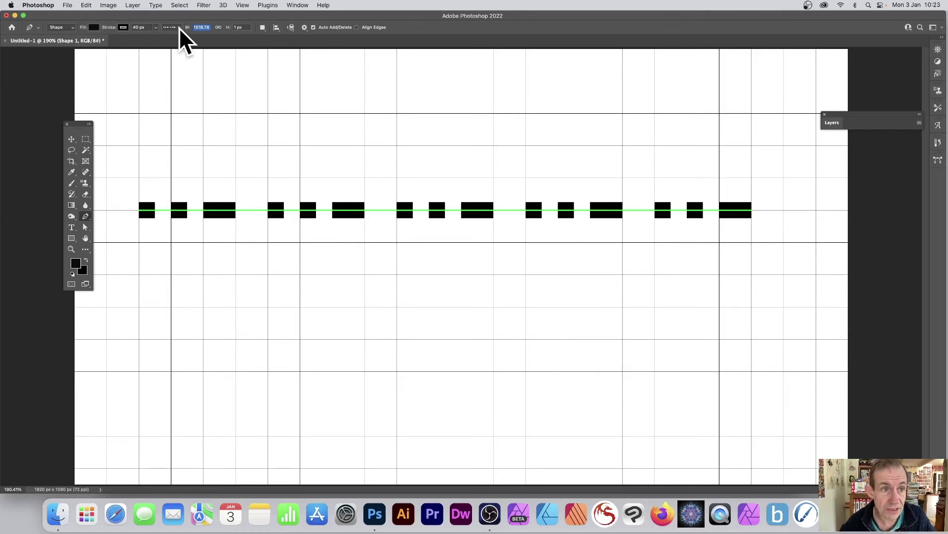
Step: Change the Guides, Grid & Slices preference to a gridline every 40 pixels
{"action": "left_click", "coordinate": [42, 5]}
{"action": "mouse_move", "coordinate": [43, 37]}
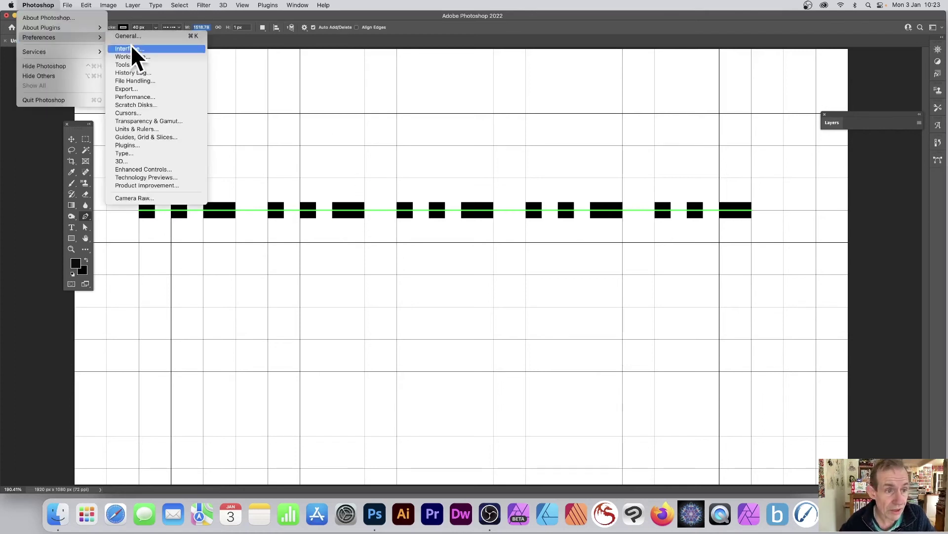
{"action": "left_click", "coordinate": [153, 137]}
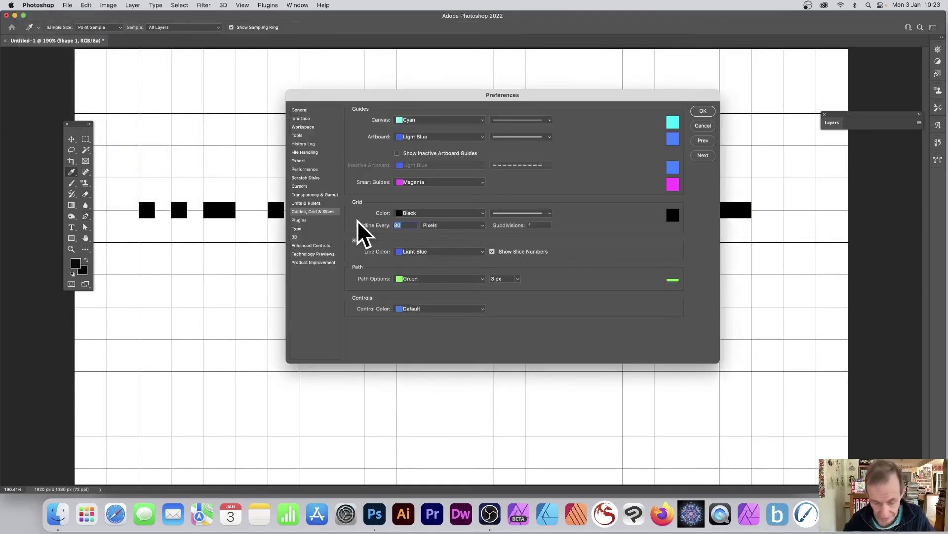
{"action": "type", "text": "400"}
{"action": "key", "text": "BackSpace"}
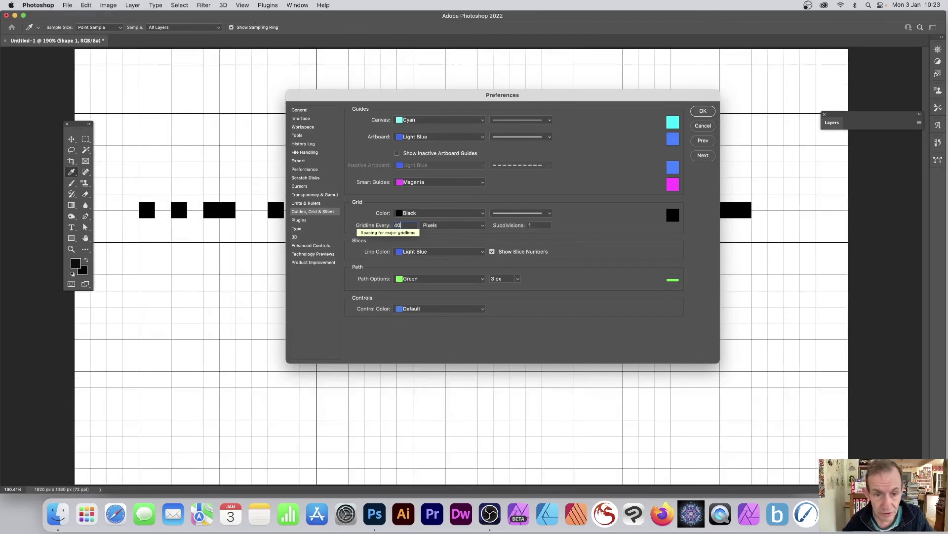
{"action": "left_click", "coordinate": [703, 111]}
{"action": "key", "text": "p"}
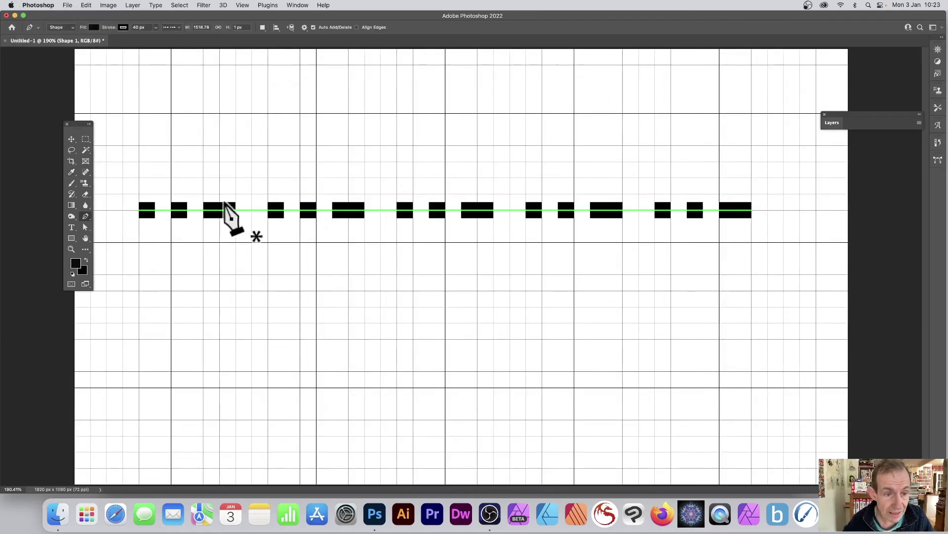
Step: In the full Stroke settings, clear every extra Dash/Gap field, keeping only Dash 1 and Gap 1
{"action": "left_click", "coordinate": [181, 26]}
{"action": "left_click", "coordinate": [175, 131]}
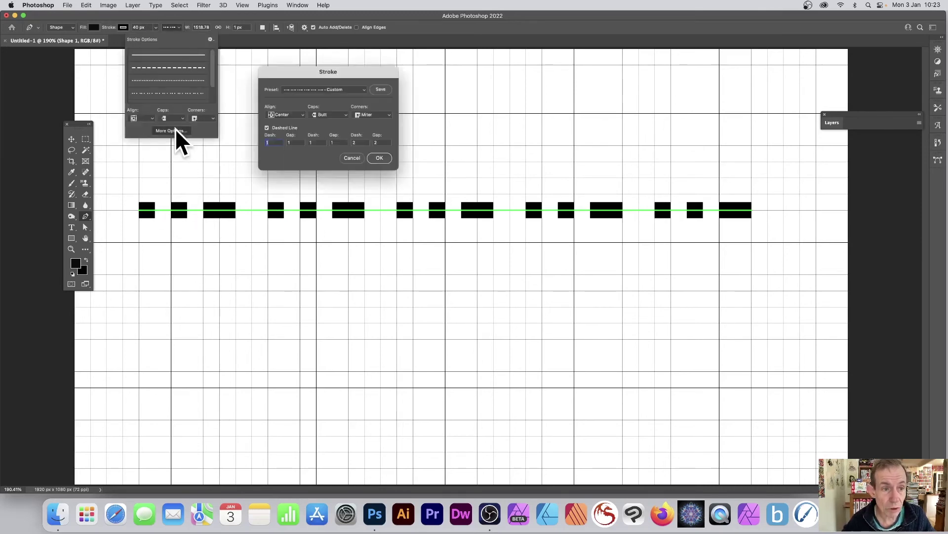
{"action": "left_click", "coordinate": [382, 143]}
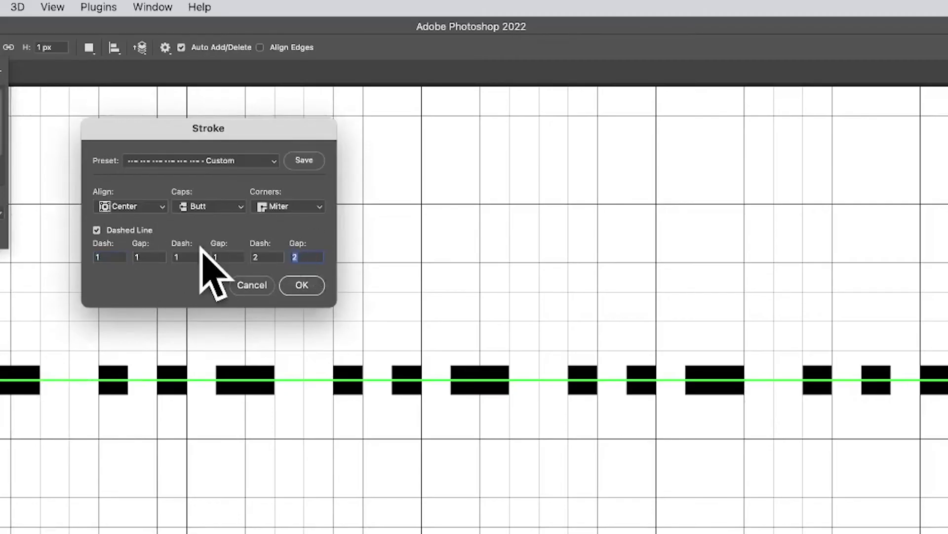
{"action": "type", "text": "0"}
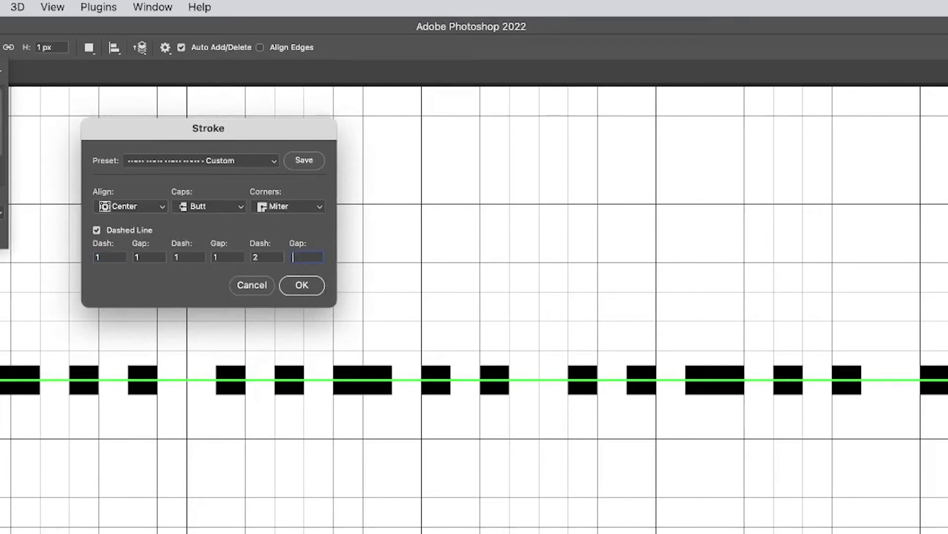
{"action": "double_click", "coordinate": [260, 257]}
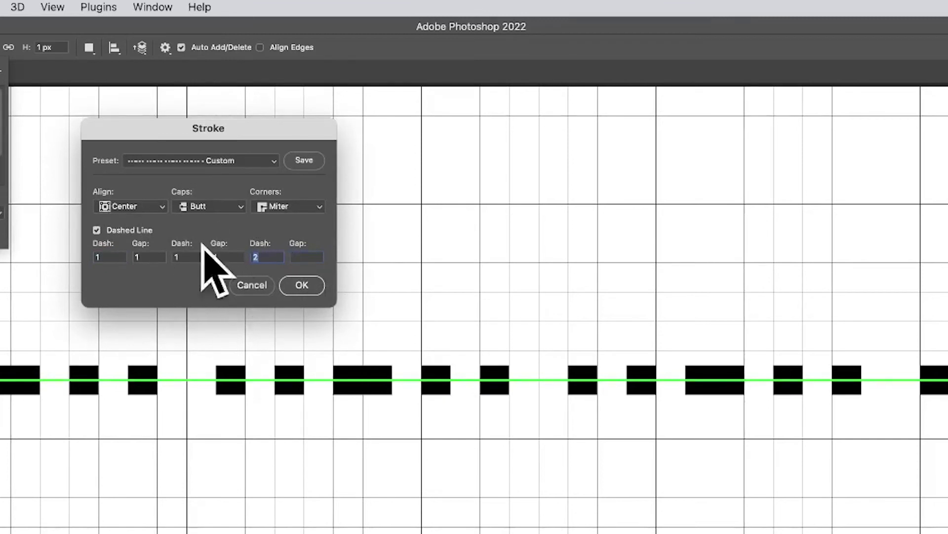
{"action": "left_click", "coordinate": [97, 230]}
{"action": "left_click", "coordinate": [96, 230]}
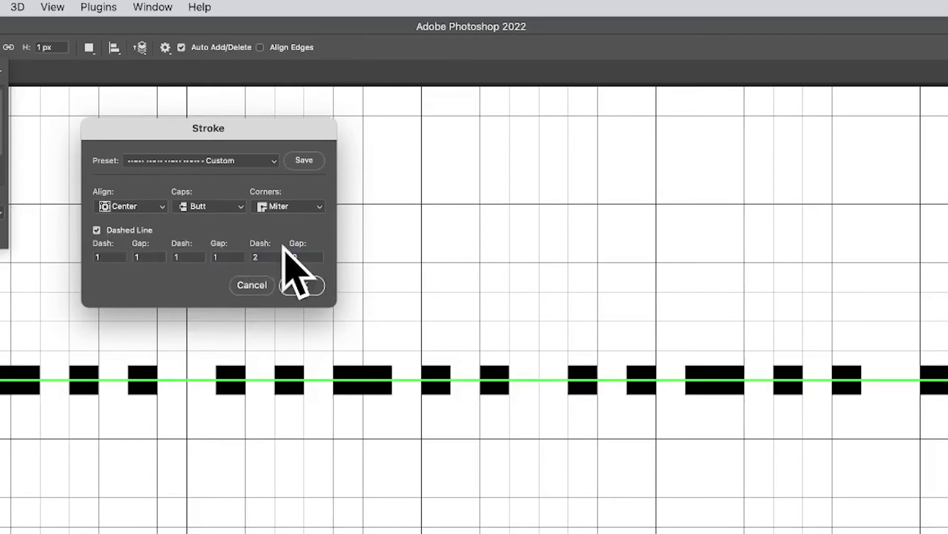
{"action": "key", "text": "BackSpace"}
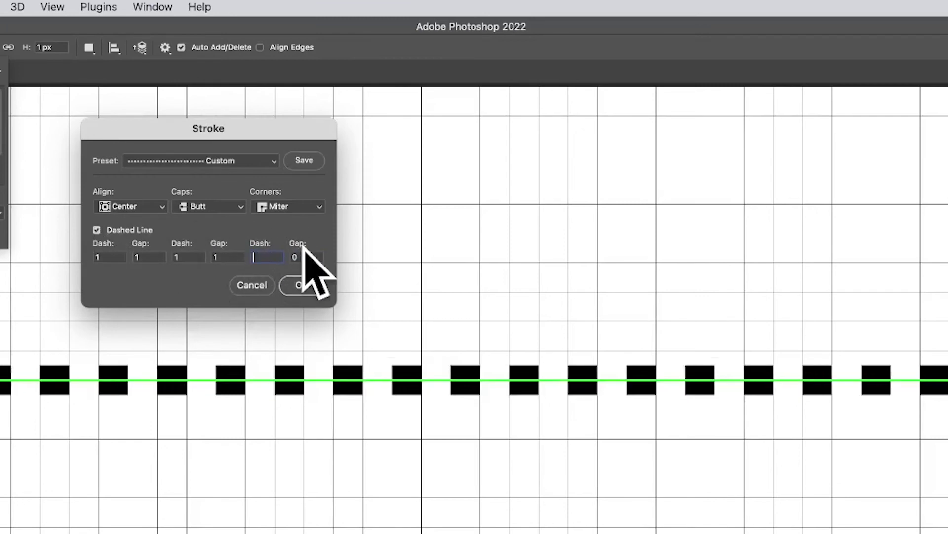
{"action": "key", "text": "BackSpace"}
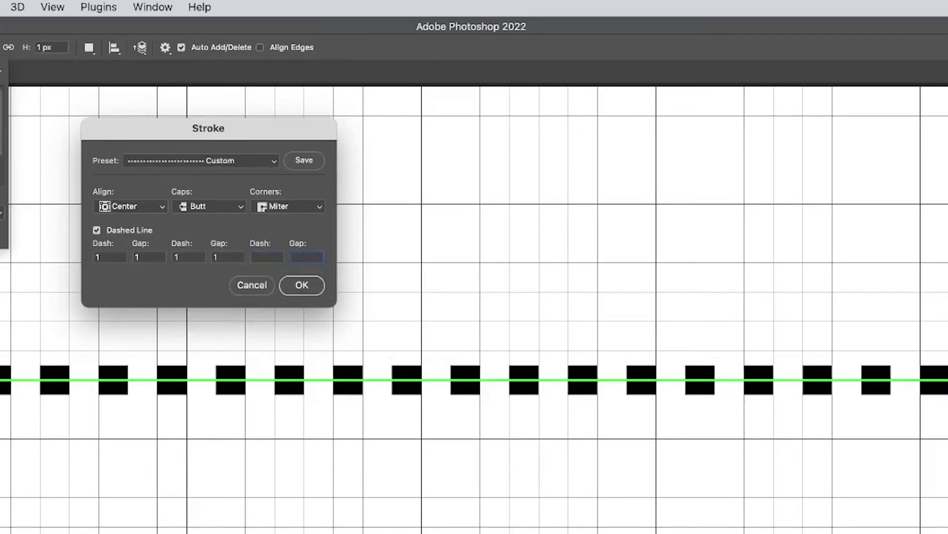
{"action": "double_click", "coordinate": [226, 256]}
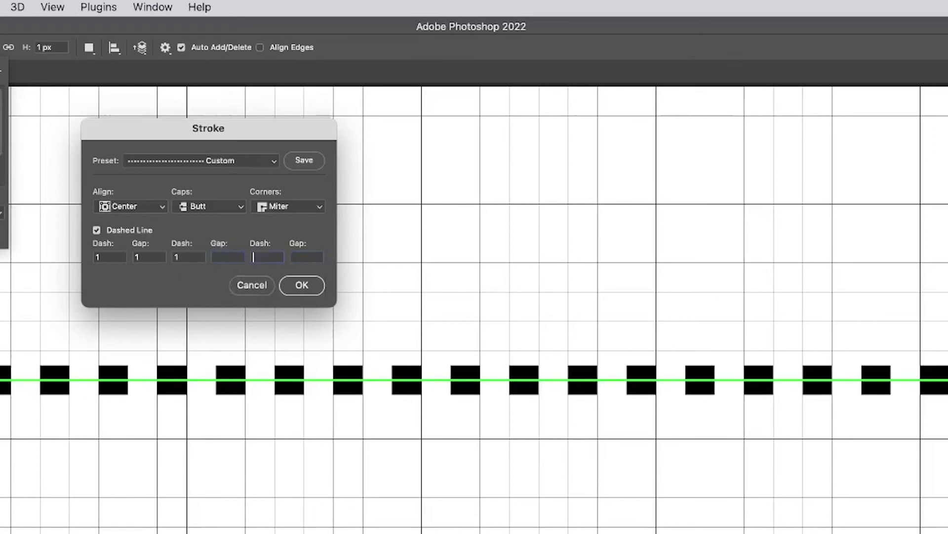
{"action": "double_click", "coordinate": [195, 256]}
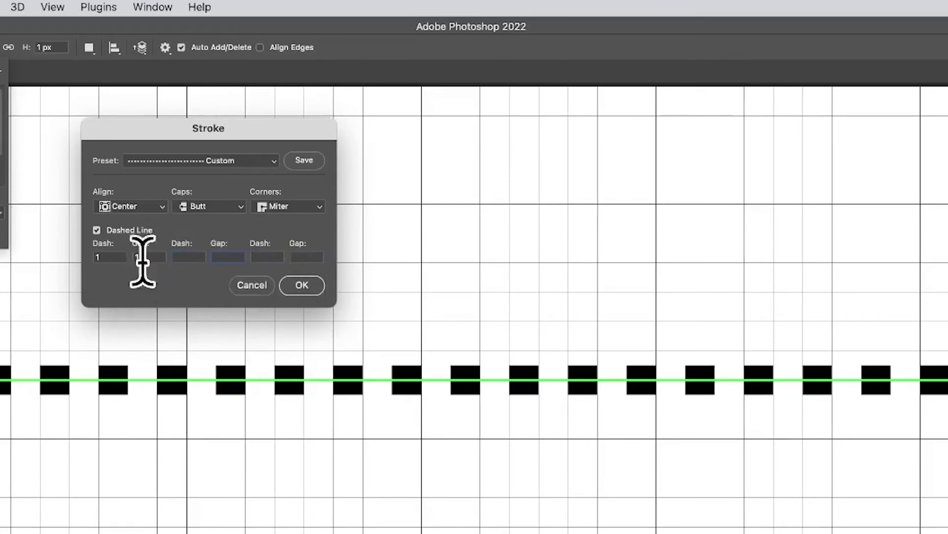
{"action": "double_click", "coordinate": [163, 257]}
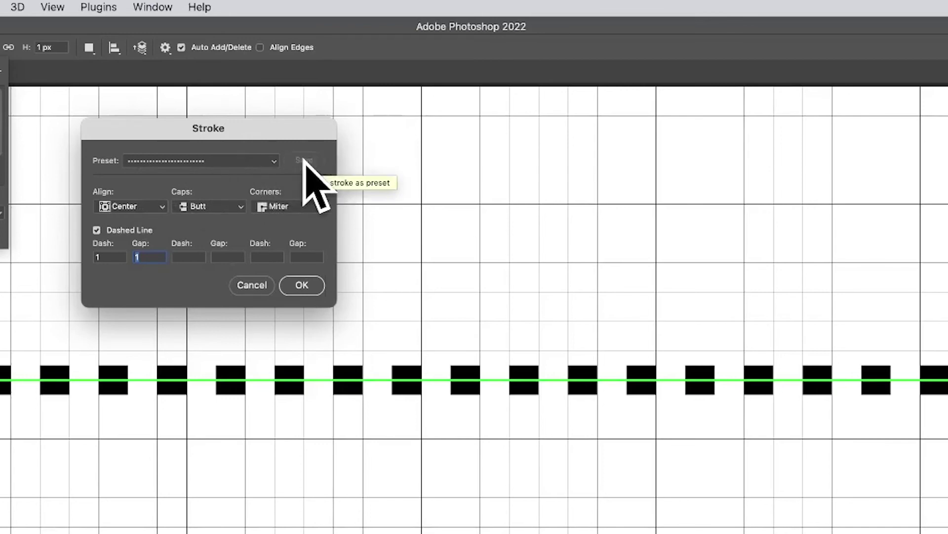
{"action": "left_click", "coordinate": [273, 161]}
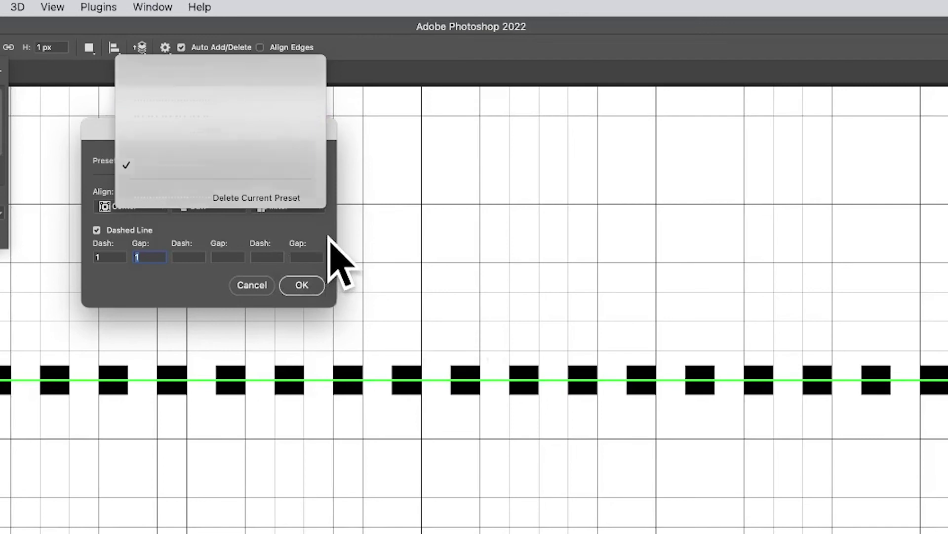
{"action": "left_click", "coordinate": [330, 242]}
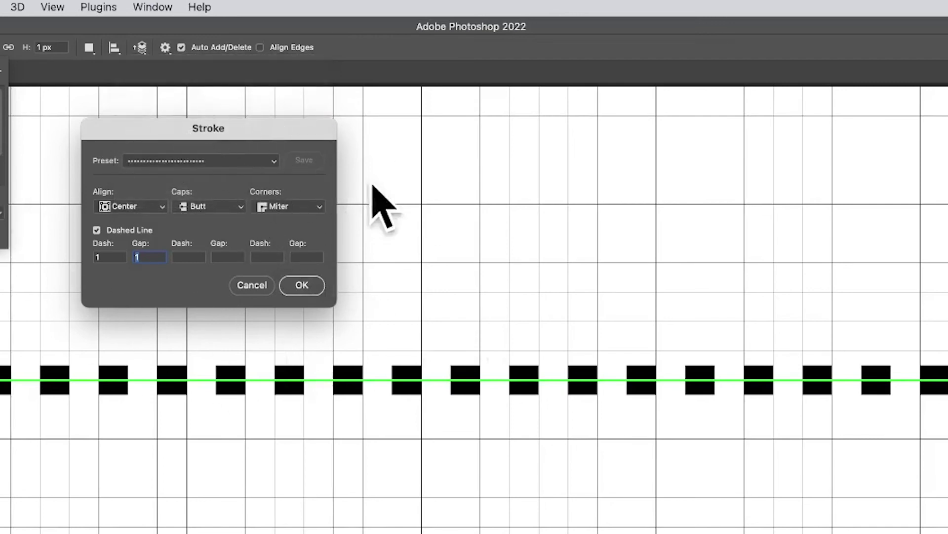
Step: Set the second dash/gap pair to Dash 2 and Gap 0.5
{"action": "left_click", "coordinate": [190, 257]}
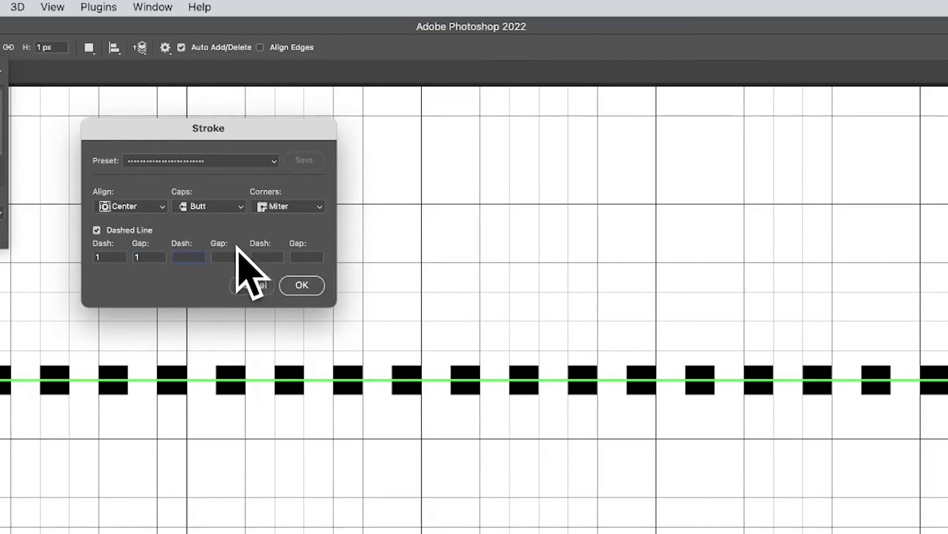
{"action": "type", "text": "2"}
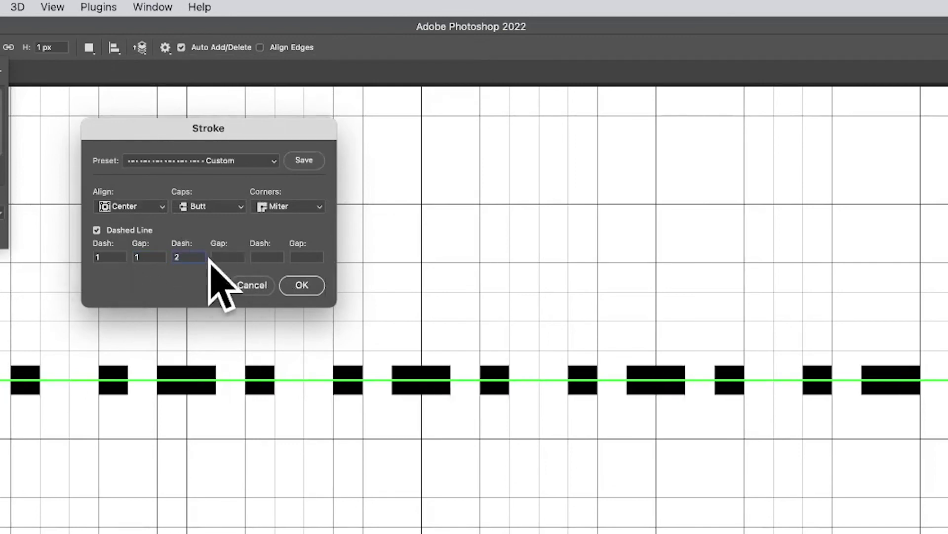
{"action": "left_click", "coordinate": [223, 256]}
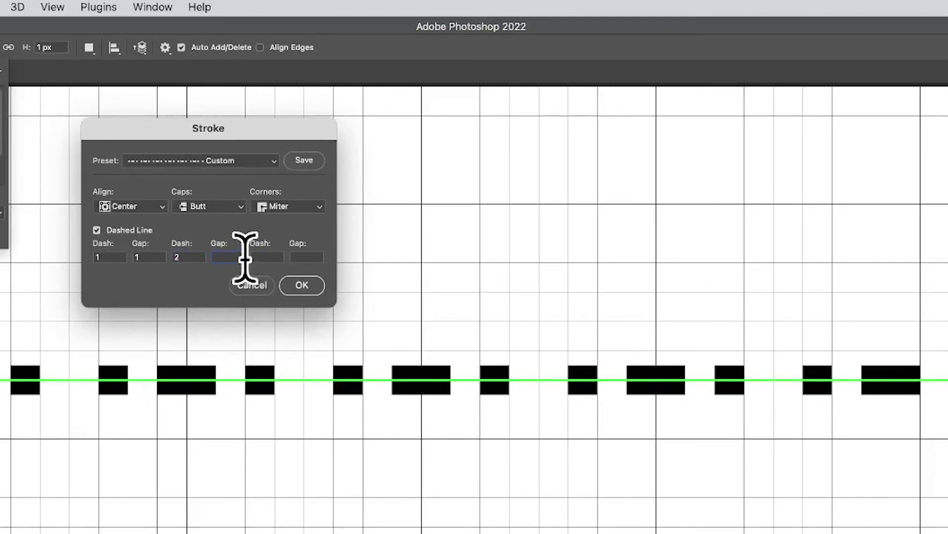
{"action": "type", "text": "1"}
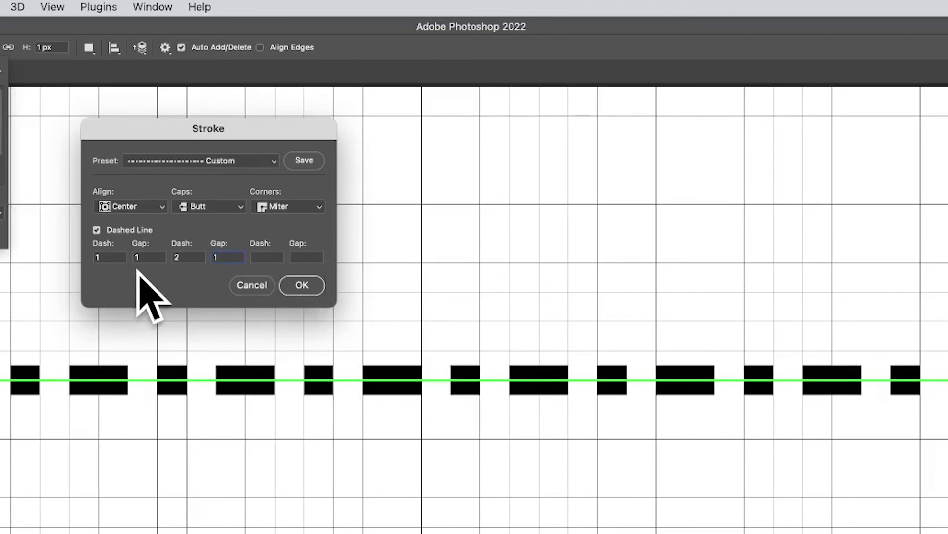
{"action": "double_click", "coordinate": [213, 256]}
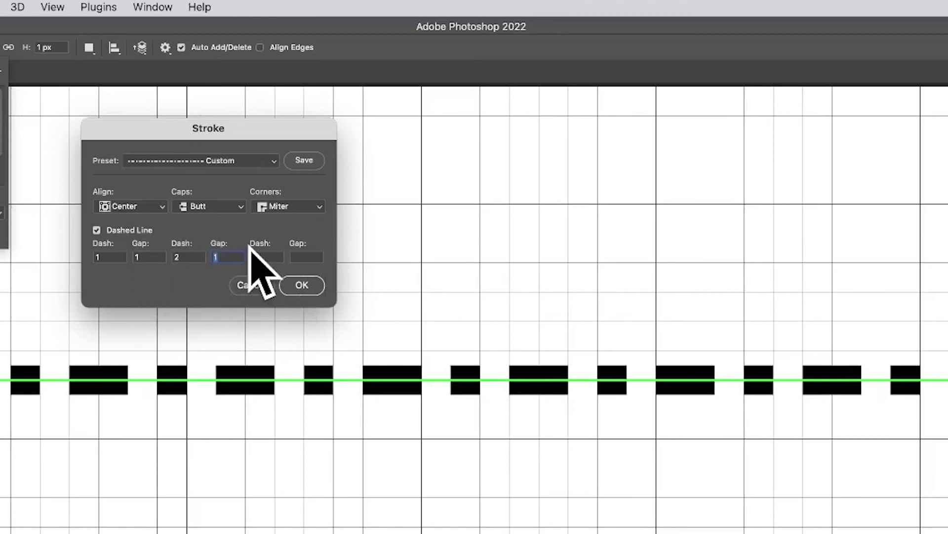
{"action": "type", "text": "0.5"}
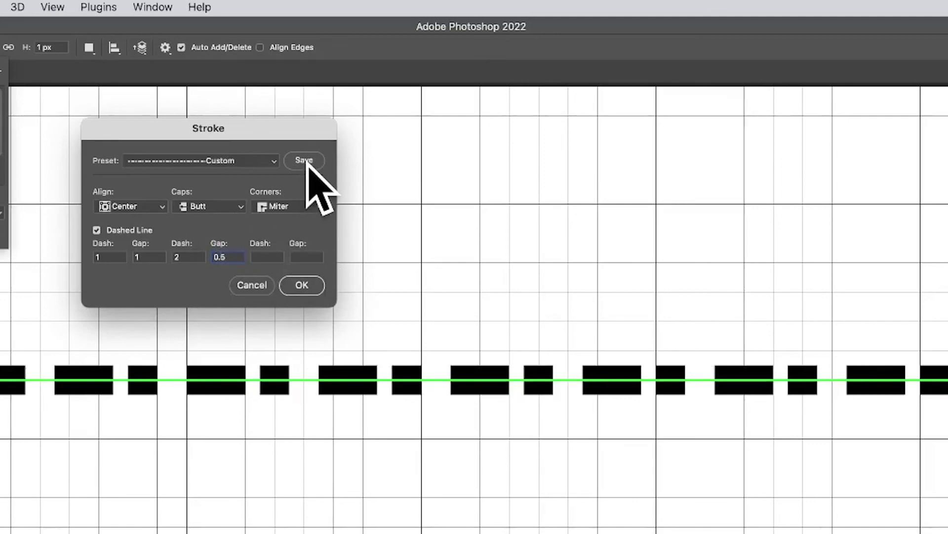
Step: Save the 1, 1, 2, 0.5 dash pattern as a preset and cancel the Stroke dialog
{"action": "left_click", "coordinate": [258, 163]}
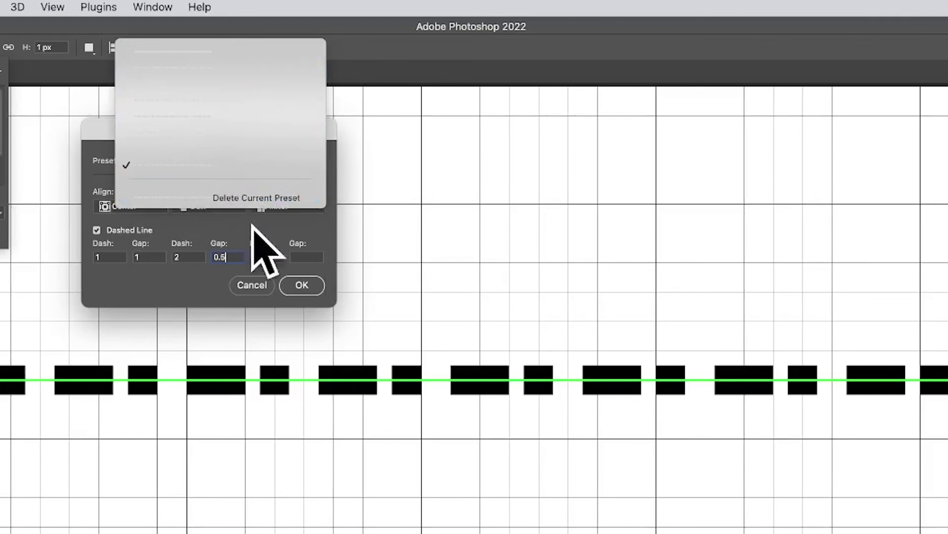
{"action": "left_click", "coordinate": [284, 219]}
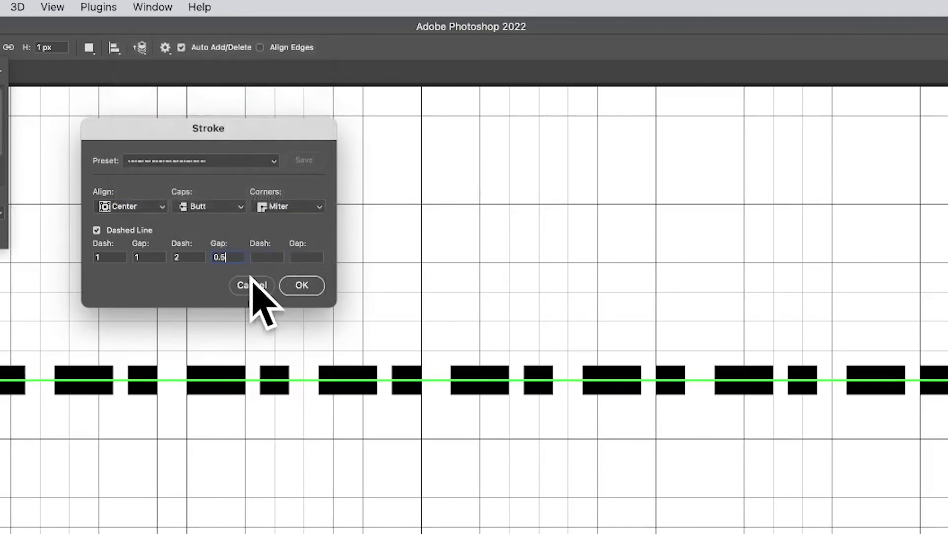
{"action": "left_click", "coordinate": [252, 285]}
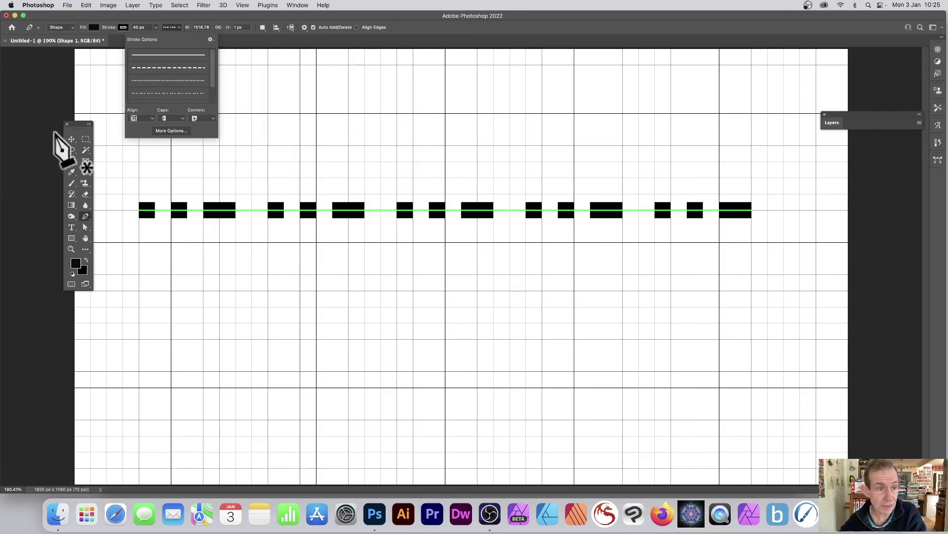
Step: Draw a 1080 × 640 px black rectangle and give its outline the dashed stroke style
{"action": "left_click", "coordinate": [70, 138]}
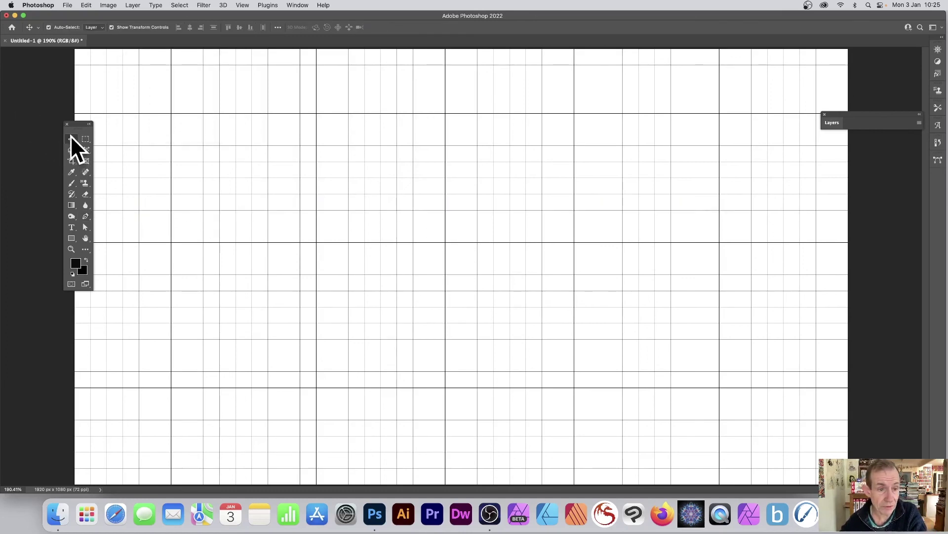
{"action": "left_click", "coordinate": [71, 237]}
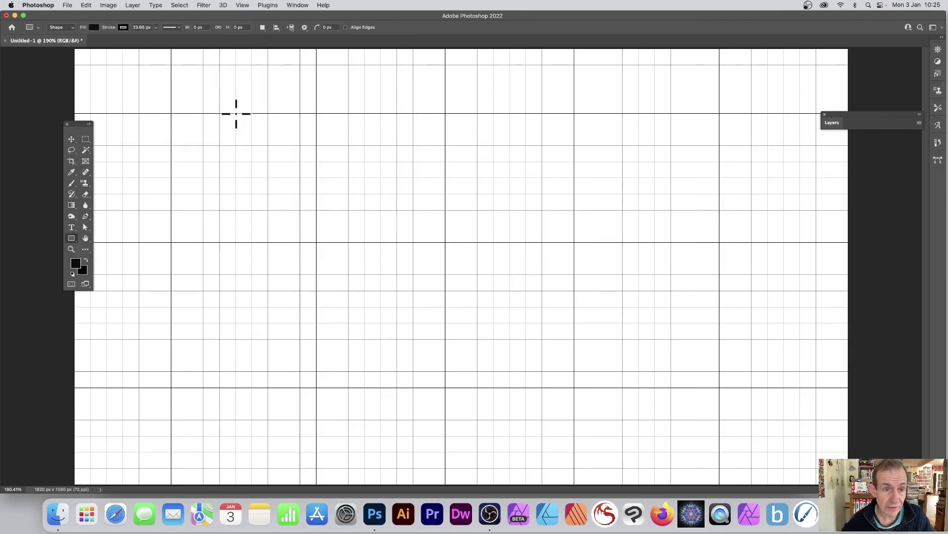
{"action": "left_click_drag", "start_coordinate": [236, 113], "coordinate": [674, 372]}
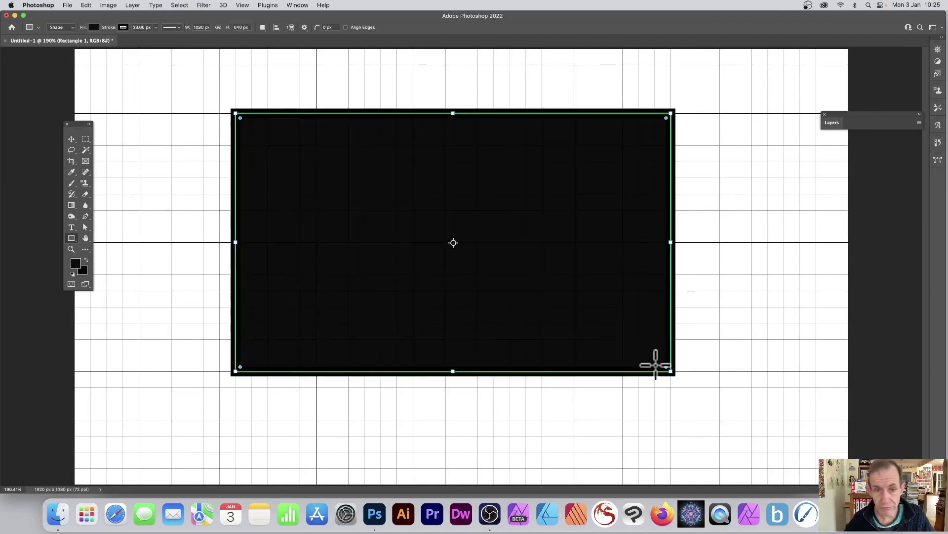
{"action": "left_click", "coordinate": [176, 28]}
{"action": "left_click", "coordinate": [168, 68]}
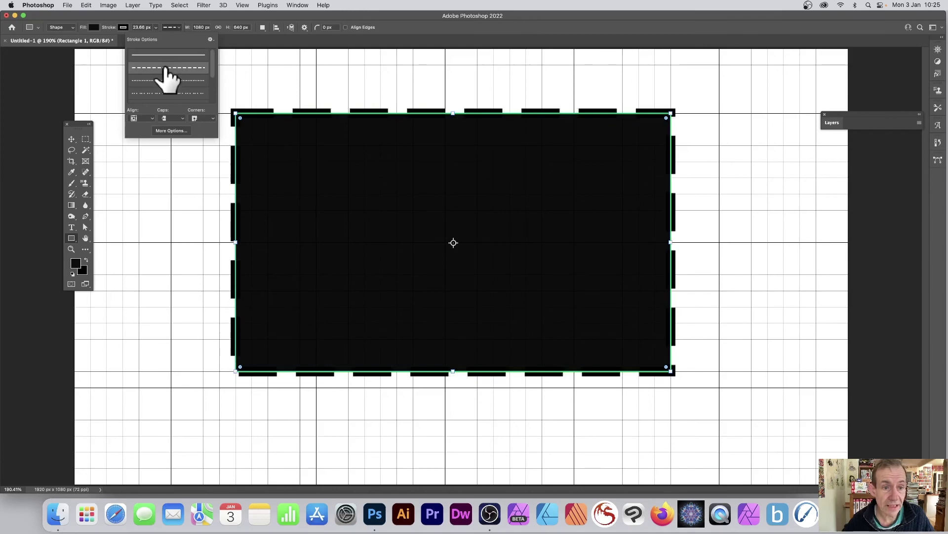